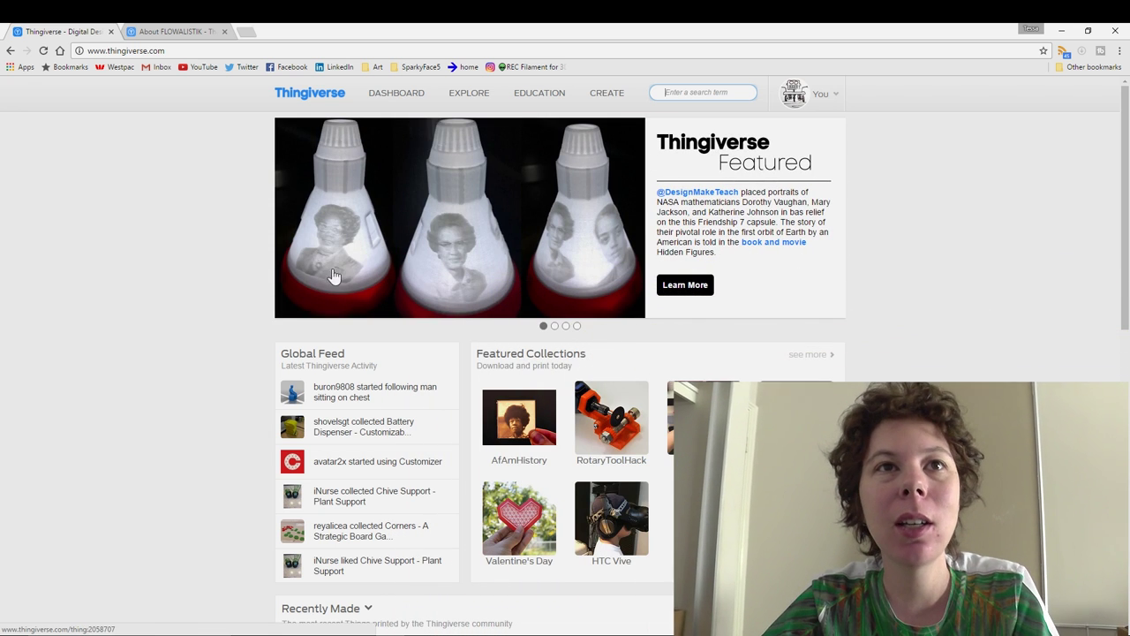
# Search Thingiverse for 'low poly' and scroll through the resulting models.
pyautogui.click(710, 94)
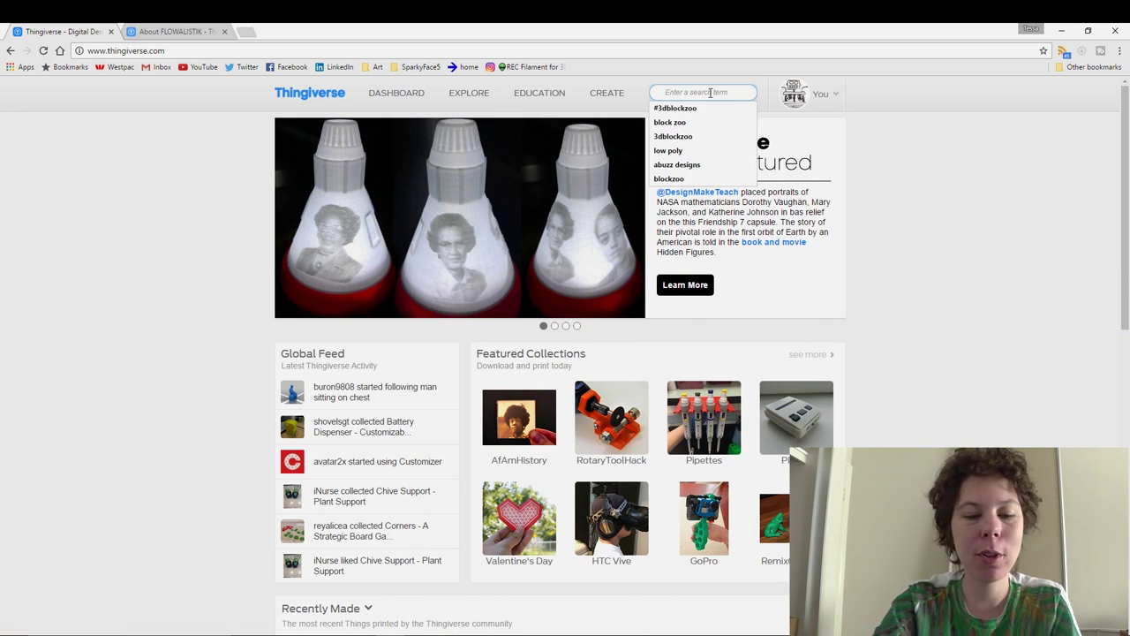
pyautogui.write('low poly')
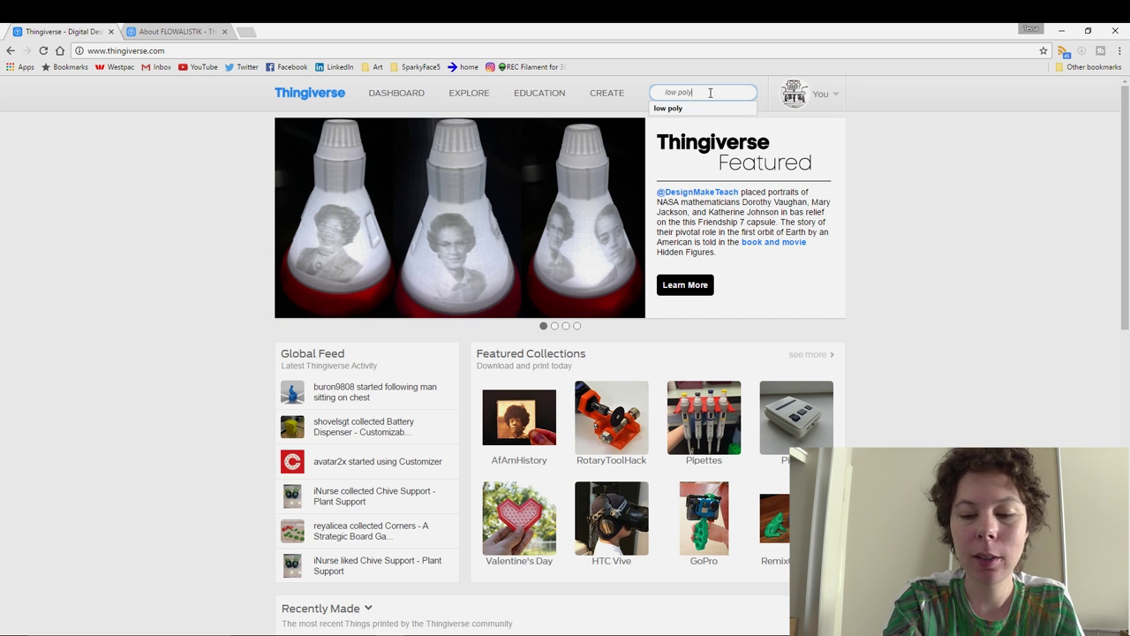
pyautogui.press('Return')
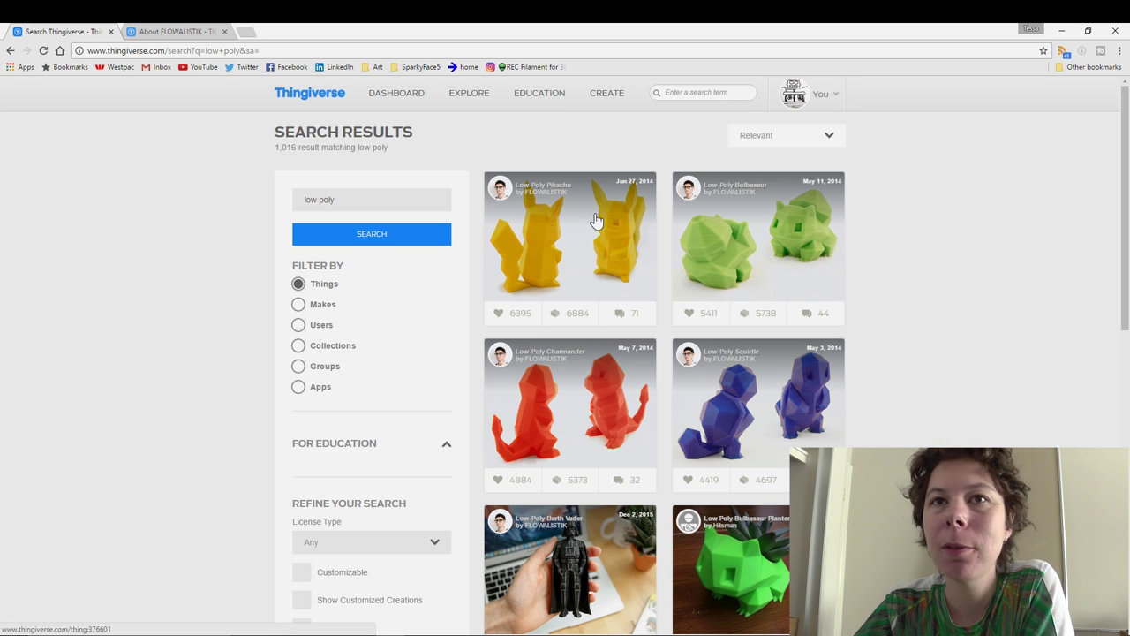
pyautogui.scroll(-1, 689, 247)
pyautogui.scroll(-1, 707, 253)
pyautogui.scroll(-1, 698, 253)
pyautogui.scroll(-1, 671, 254)
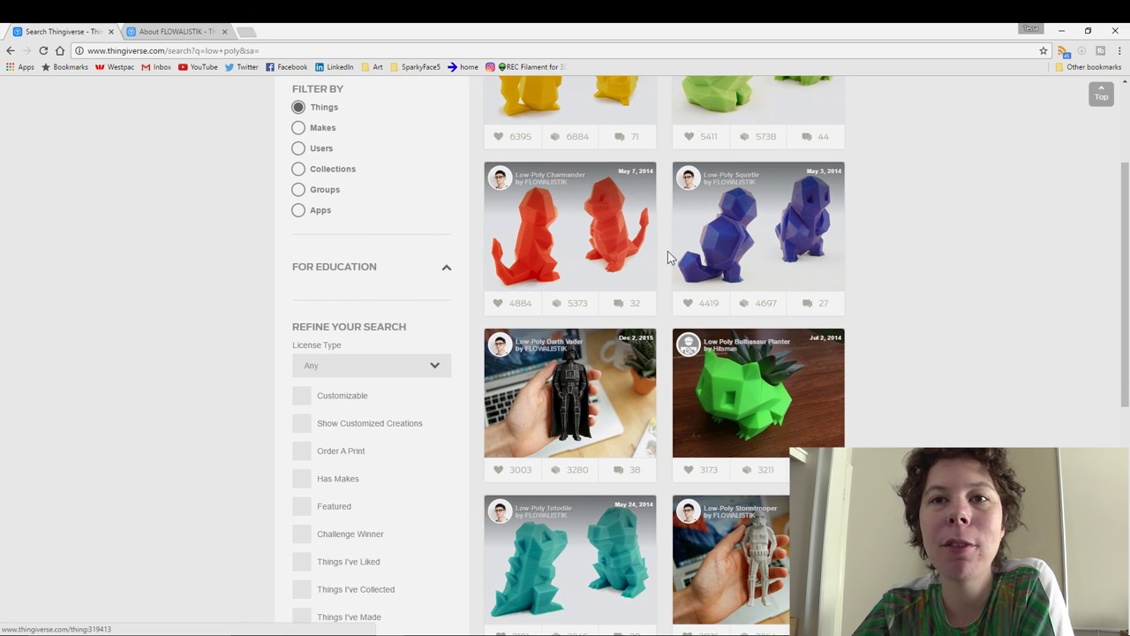
pyautogui.scroll(-1, 668, 256)
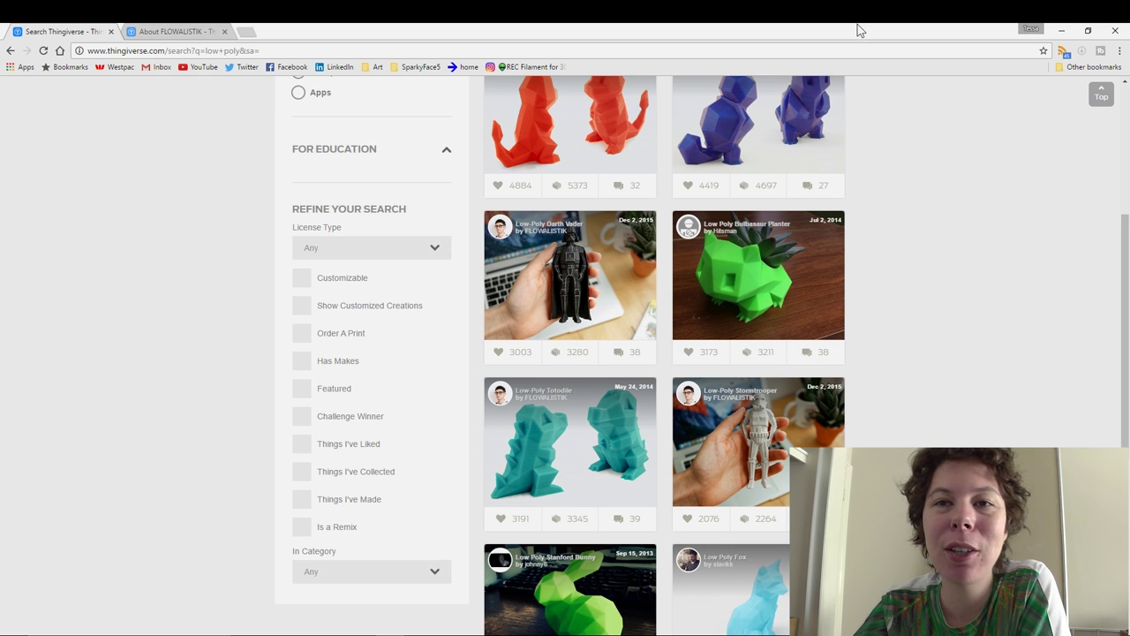
pyautogui.scroll(-1, 393, 197)
# Browse the designer's 31 designs, from low-poly Star Wars and Pokémon figures down to older rings.
pyautogui.hotkey('ctrl', 'Tab')
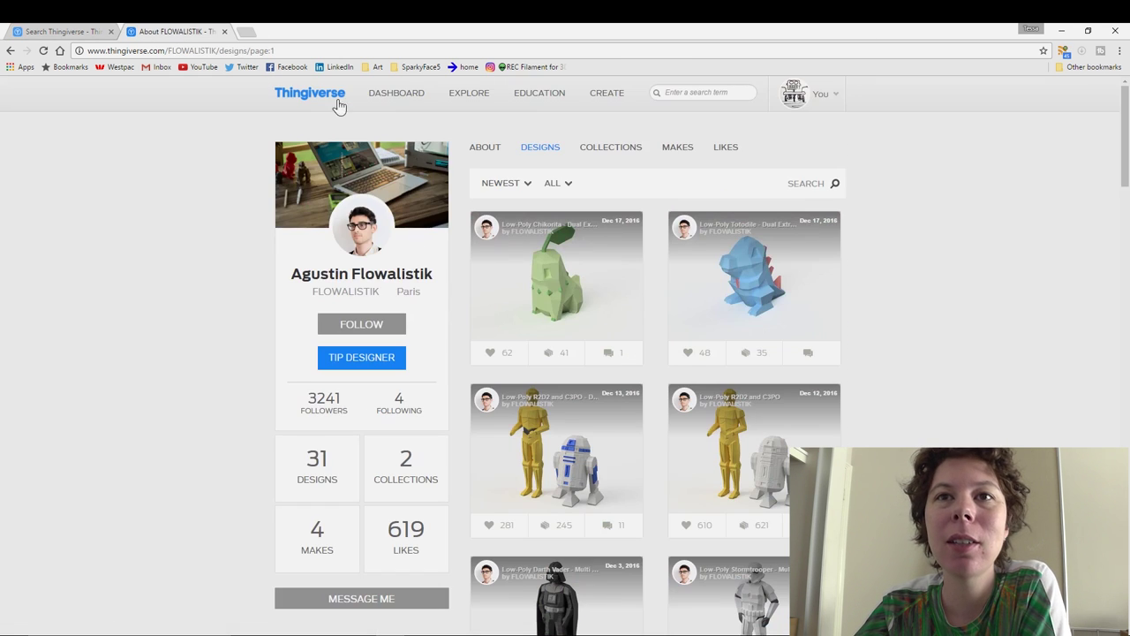
pyautogui.scroll(-1, 583, 316)
pyautogui.scroll(-1, 570, 323)
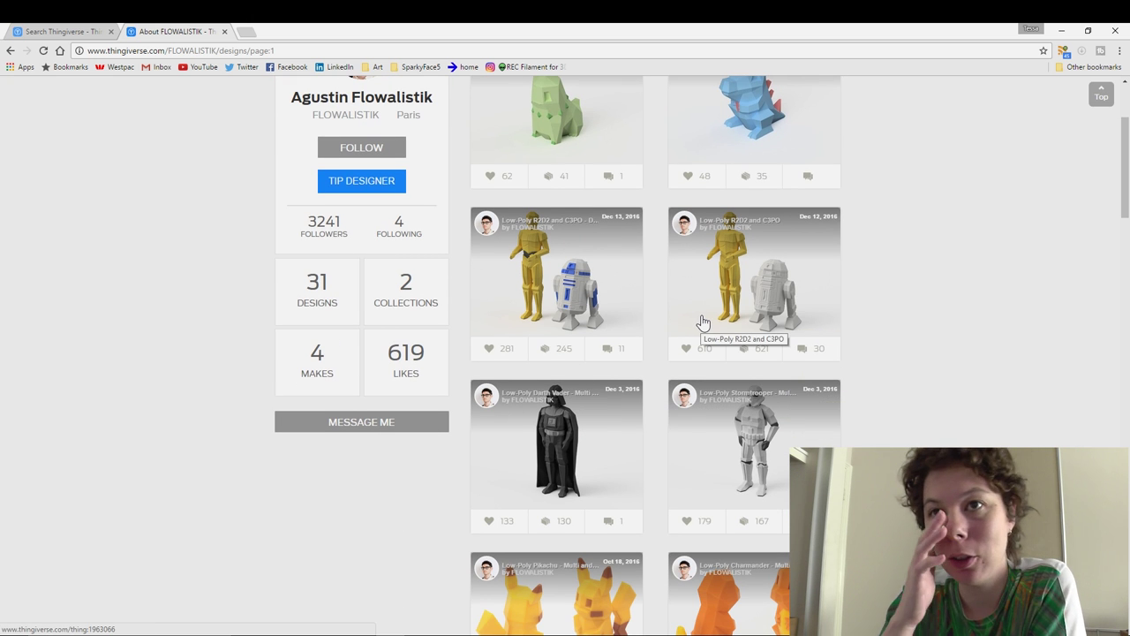
pyautogui.scroll(2, 703, 323)
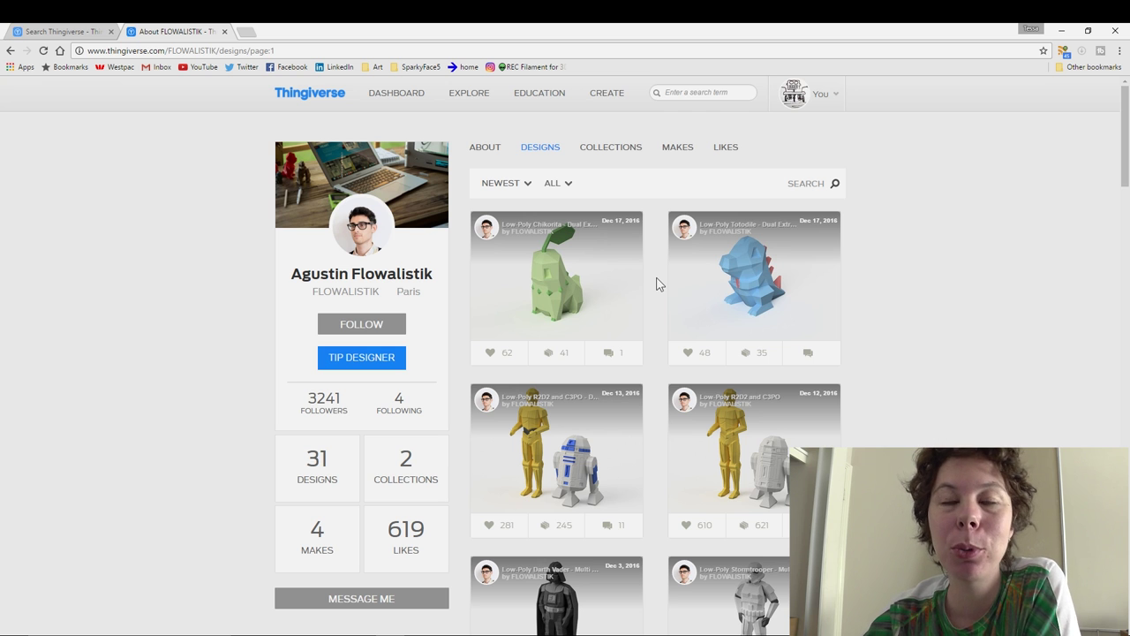
pyautogui.scroll(-2, 726, 283)
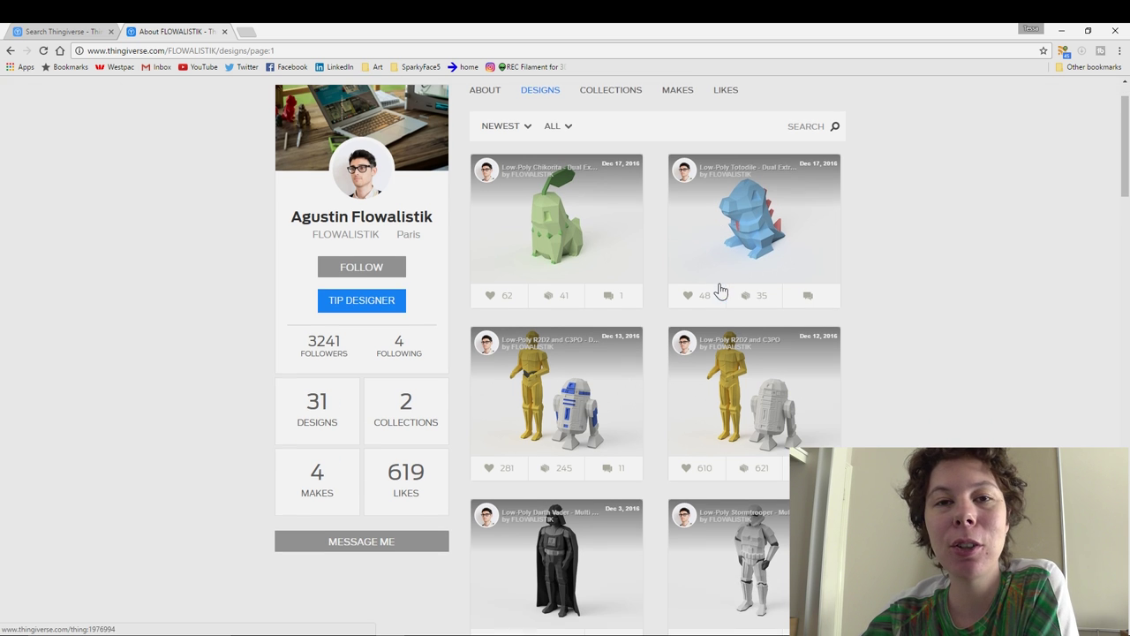
pyautogui.scroll(-1, 550, 336)
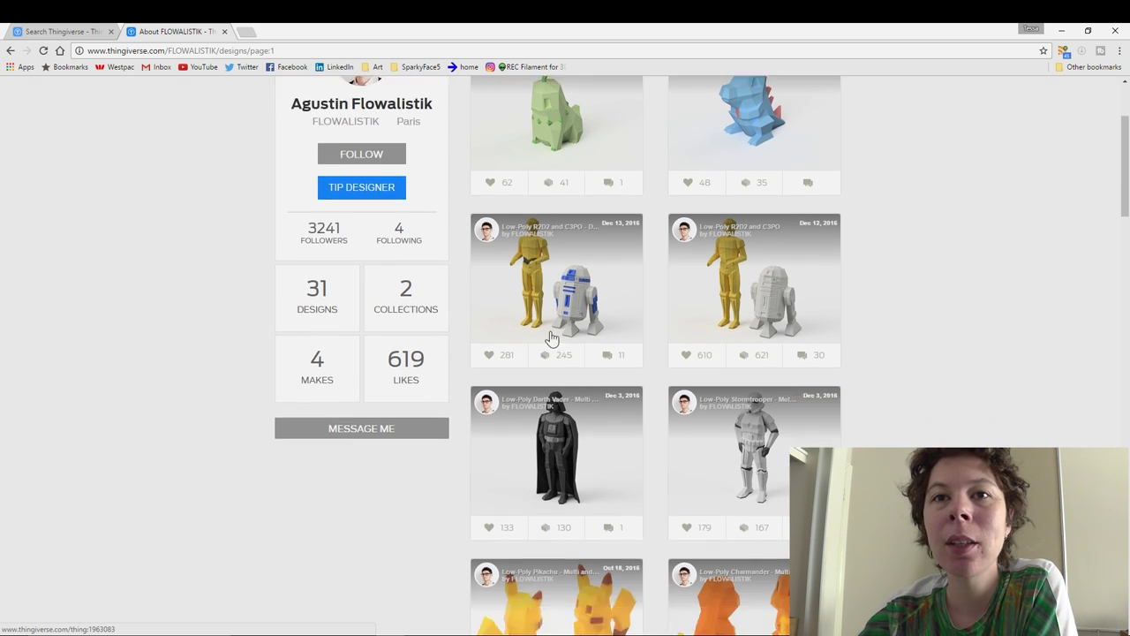
pyautogui.scroll(-2, 558, 269)
pyautogui.scroll(-2, 566, 291)
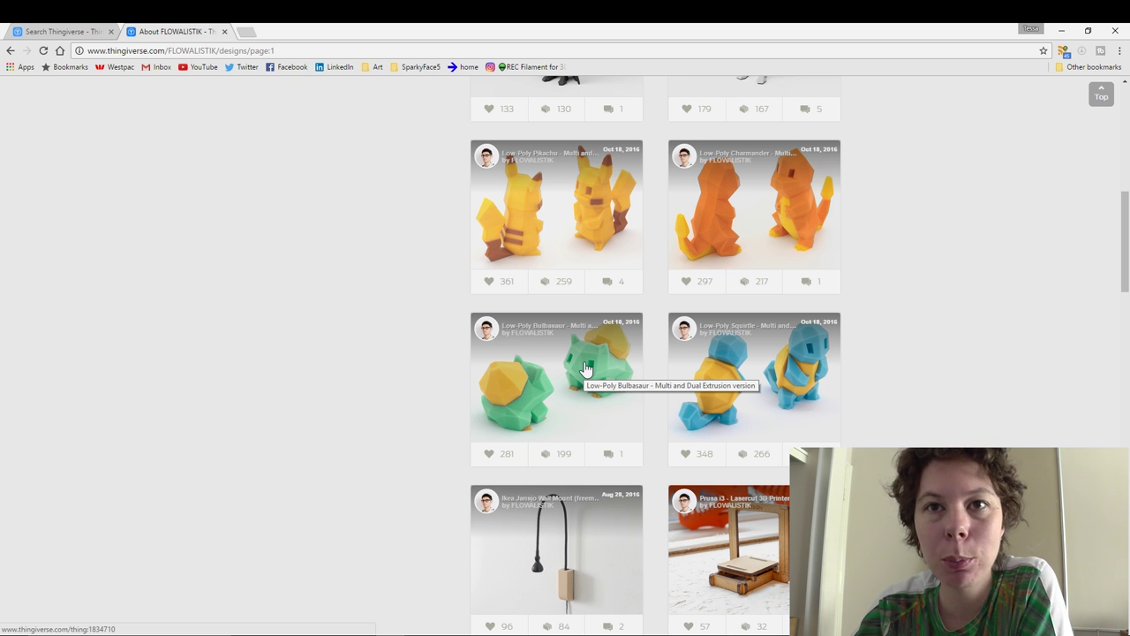
pyautogui.scroll(1, 630, 336)
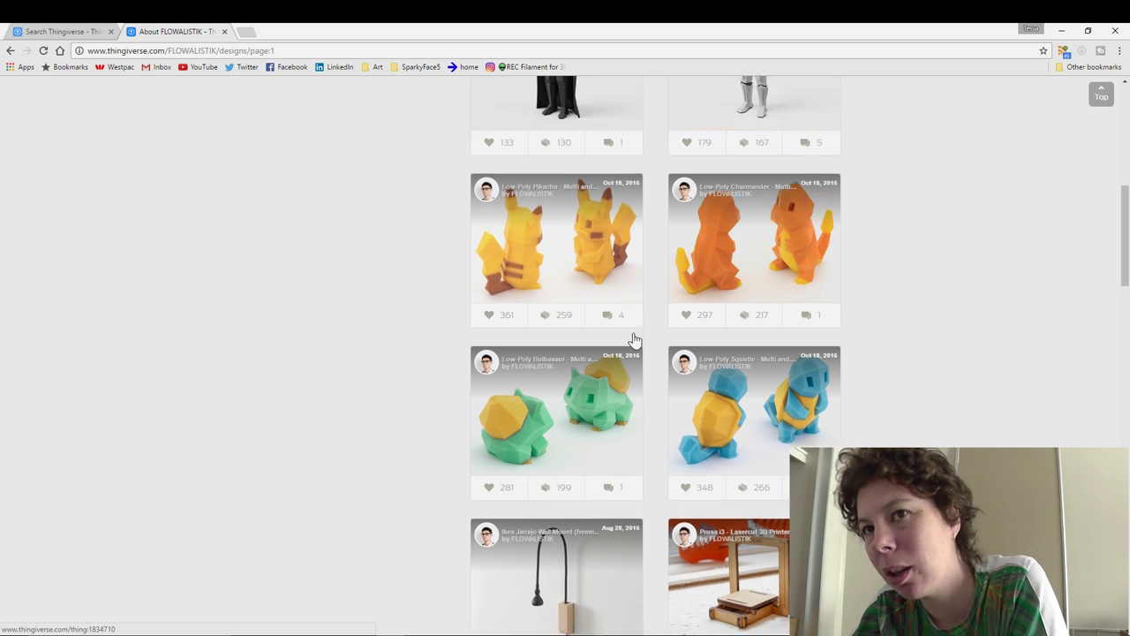
pyautogui.scroll(3, 645, 336)
pyautogui.scroll(2, 645, 336)
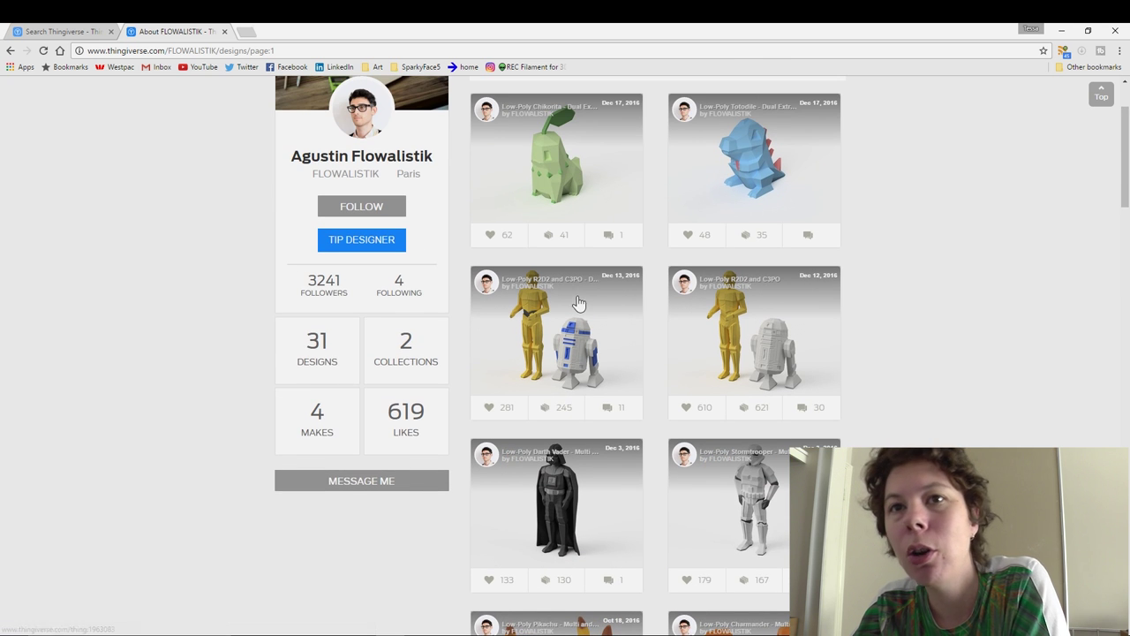
pyautogui.scroll(-1, 628, 318)
pyautogui.scroll(-1, 662, 317)
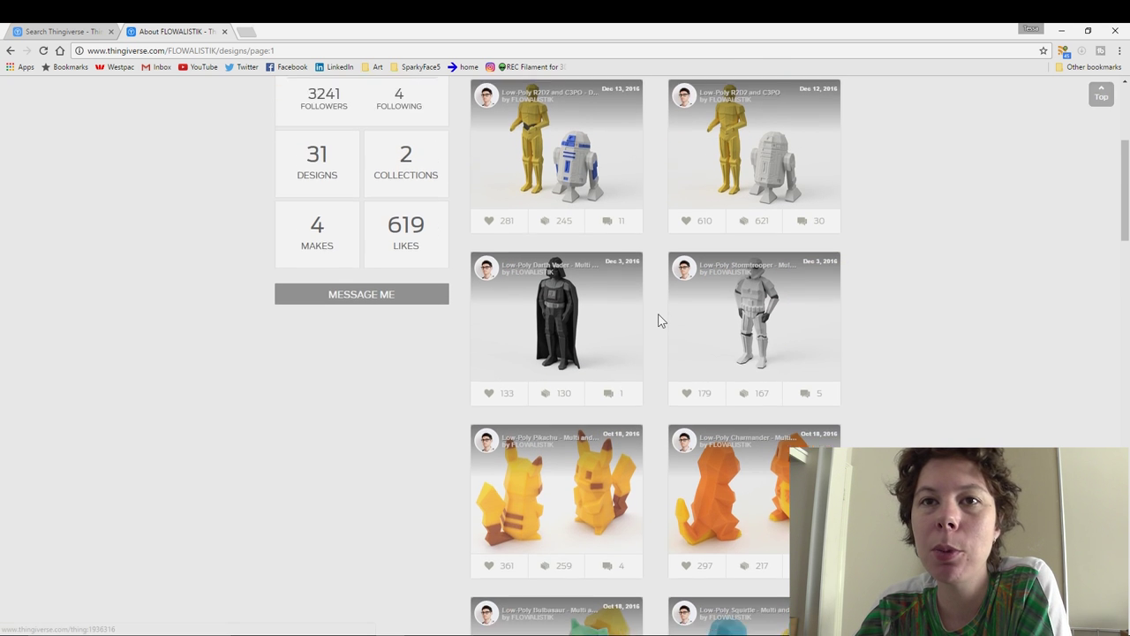
pyautogui.scroll(-1, 633, 384)
pyautogui.scroll(-1, 633, 384)
pyautogui.scroll(-1, 628, 379)
pyautogui.scroll(-1, 618, 365)
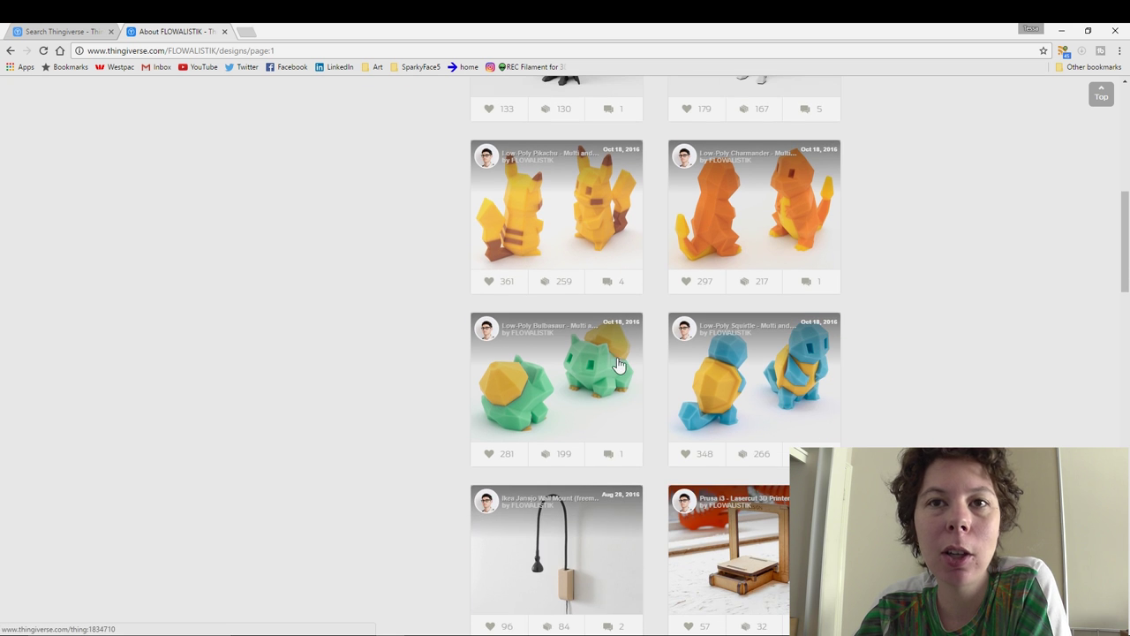
pyautogui.scroll(-1, 615, 371)
pyautogui.scroll(-1, 625, 318)
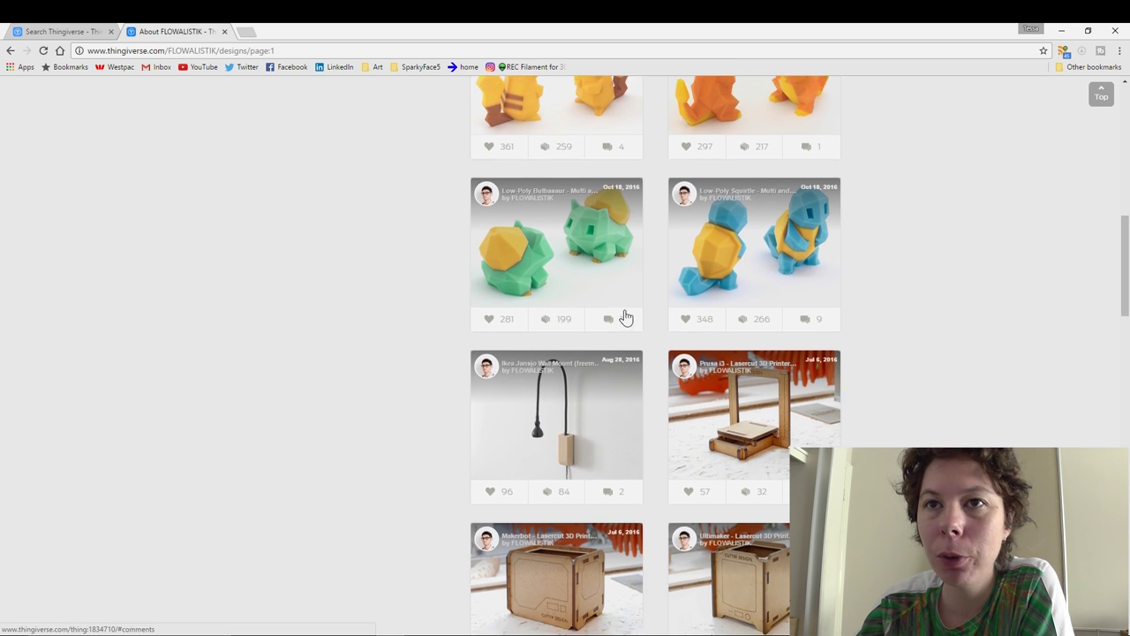
pyautogui.scroll(-2, 575, 333)
pyautogui.scroll(-1, 579, 427)
pyautogui.scroll(-2, 579, 428)
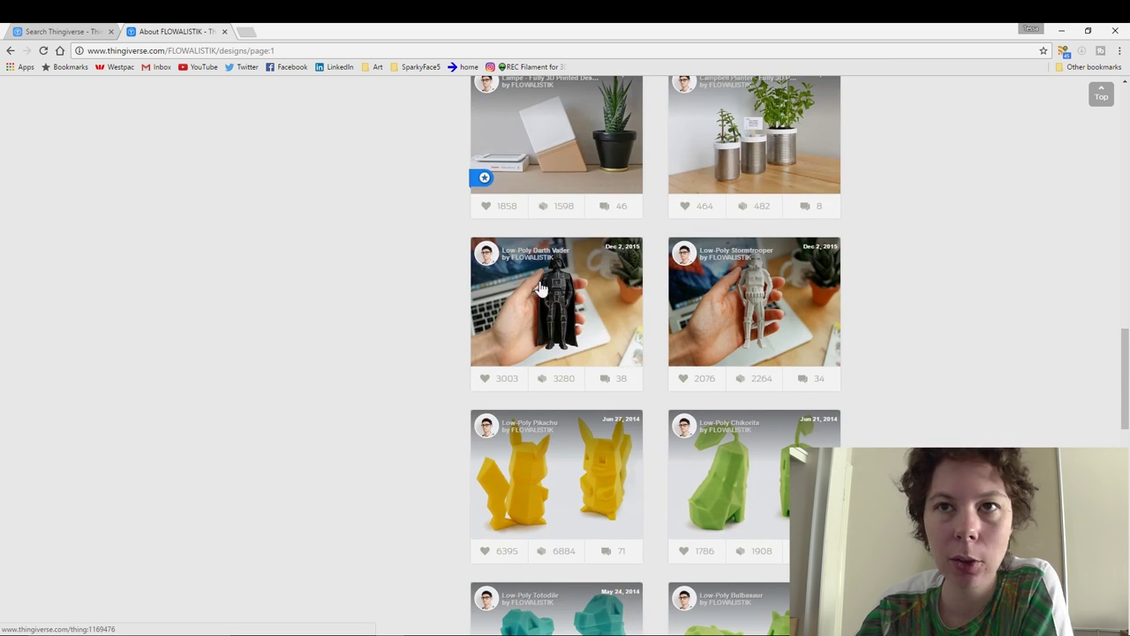
pyautogui.scroll(-1, 734, 487)
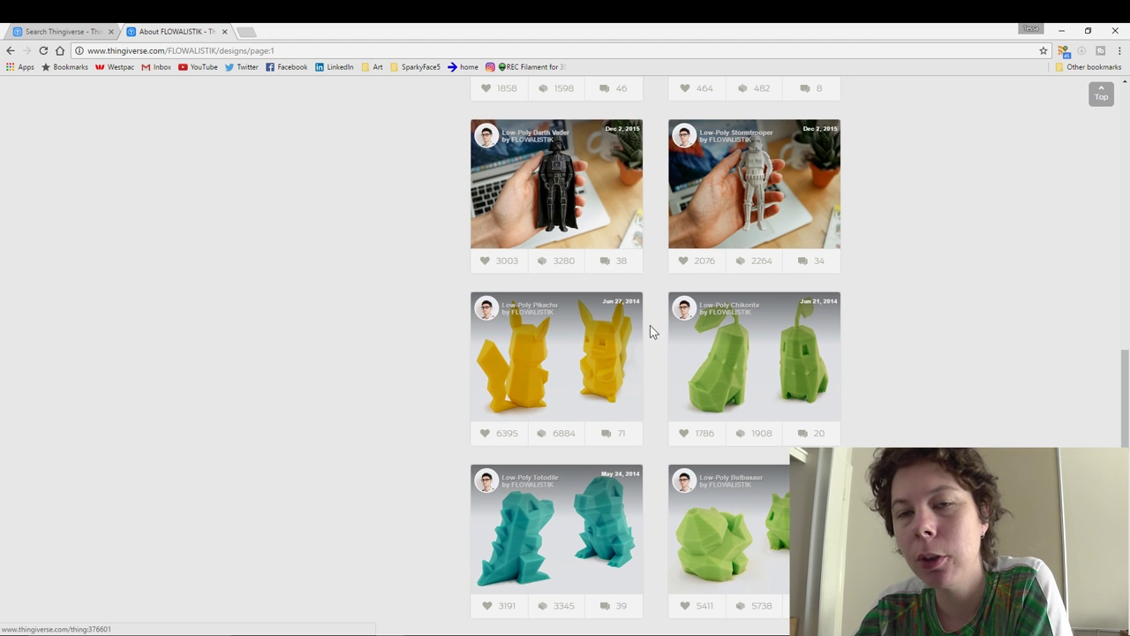
pyautogui.scroll(-2, 754, 131)
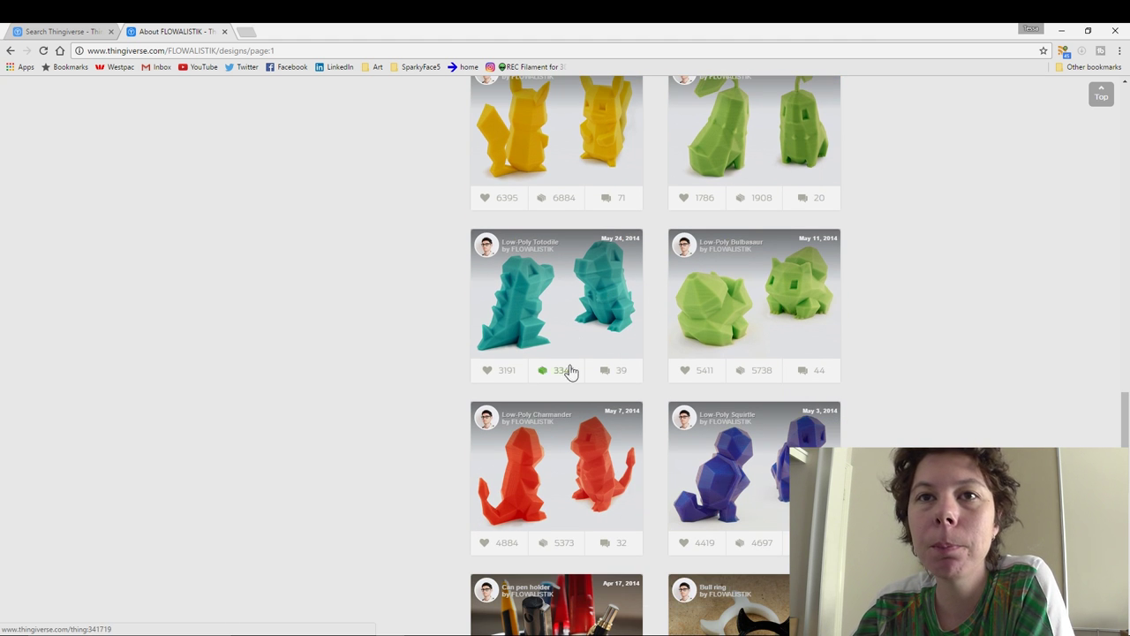
pyautogui.scroll(-2, 737, 301)
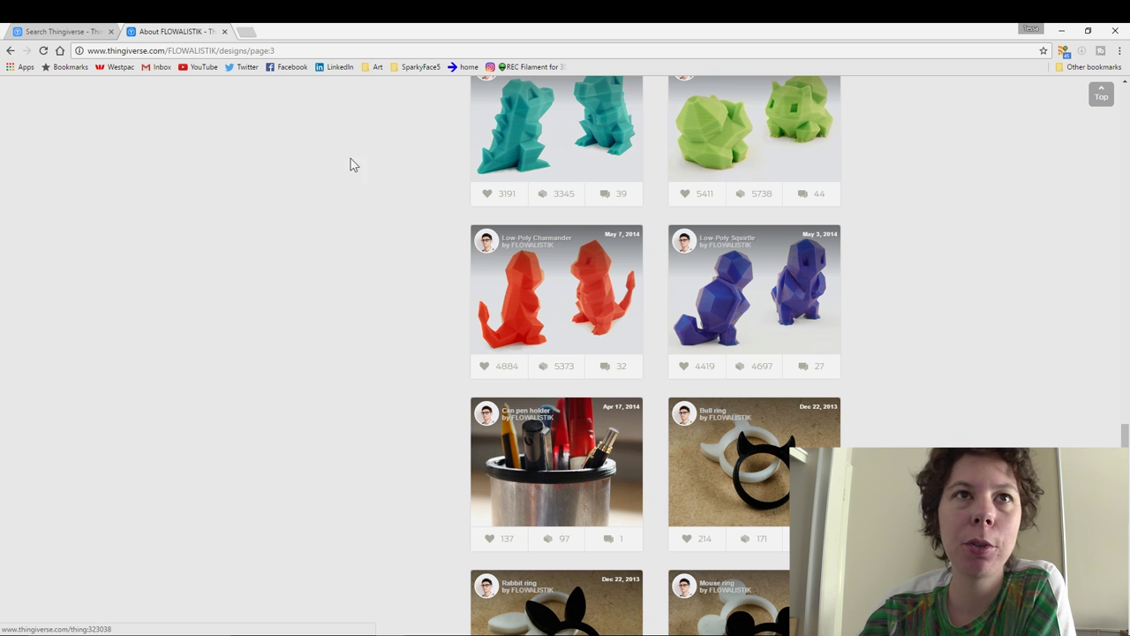
# Open the Low-Poly Charmander page from the designer's designs and show its Thing Files.
pyautogui.click(29, 30)
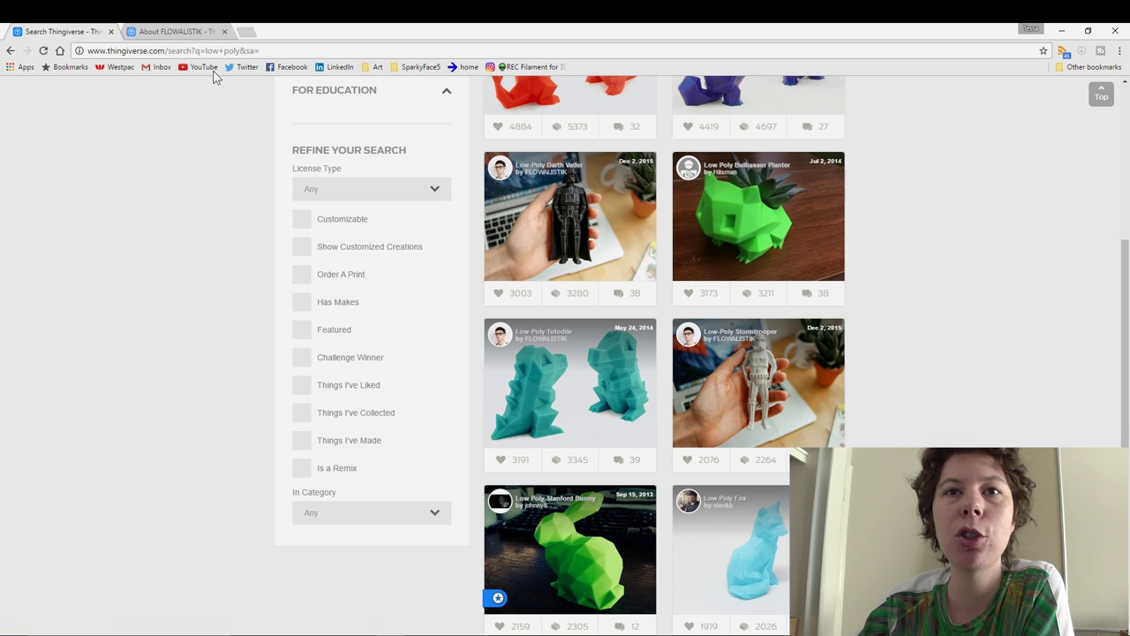
pyautogui.scroll(4, 291, 235)
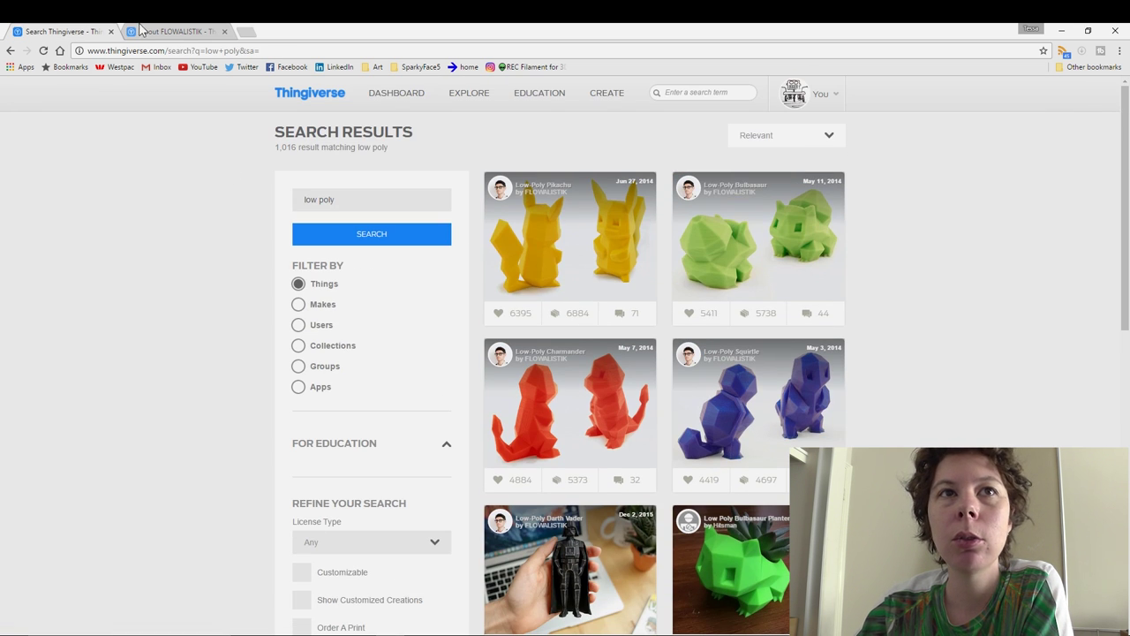
pyautogui.click(140, 30)
pyautogui.click(535, 345)
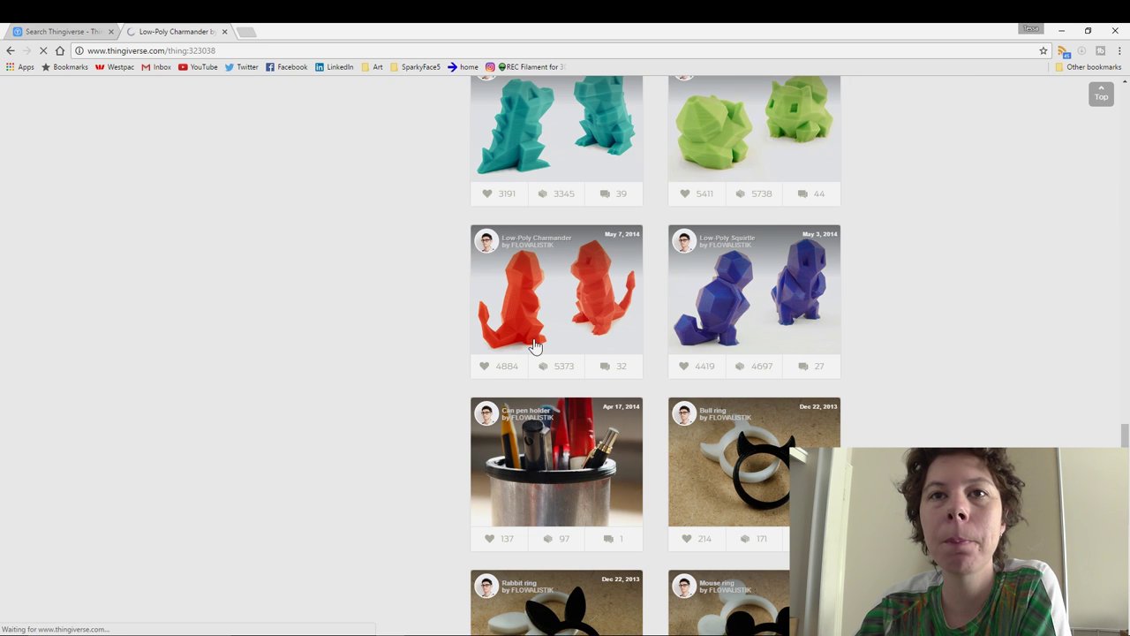
pyautogui.scroll(-2, 583, 310)
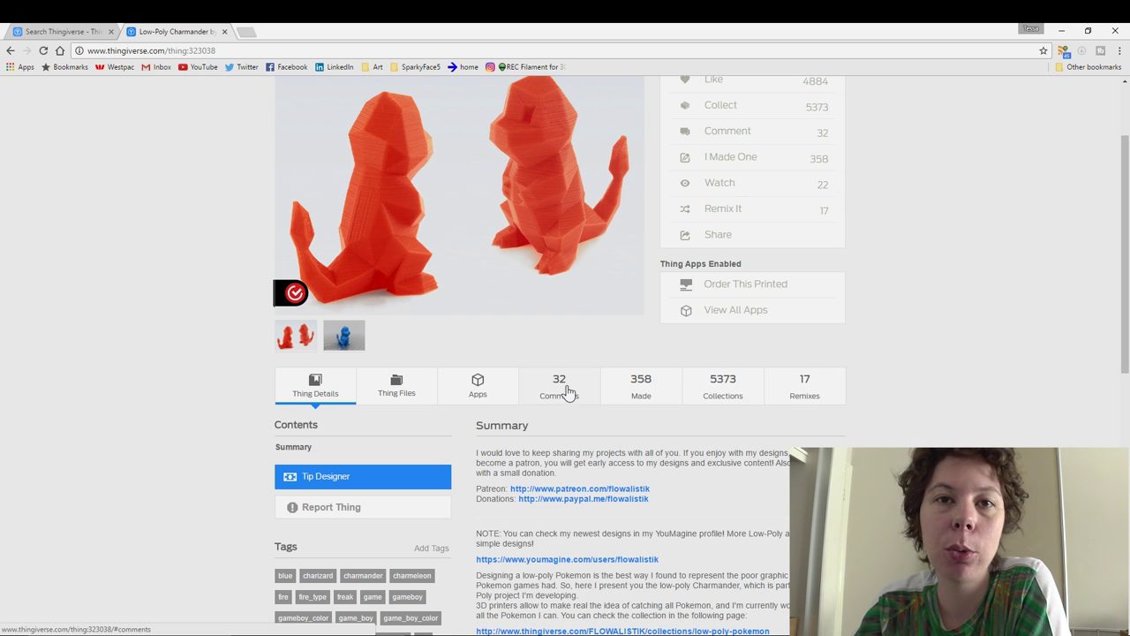
pyautogui.click(404, 385)
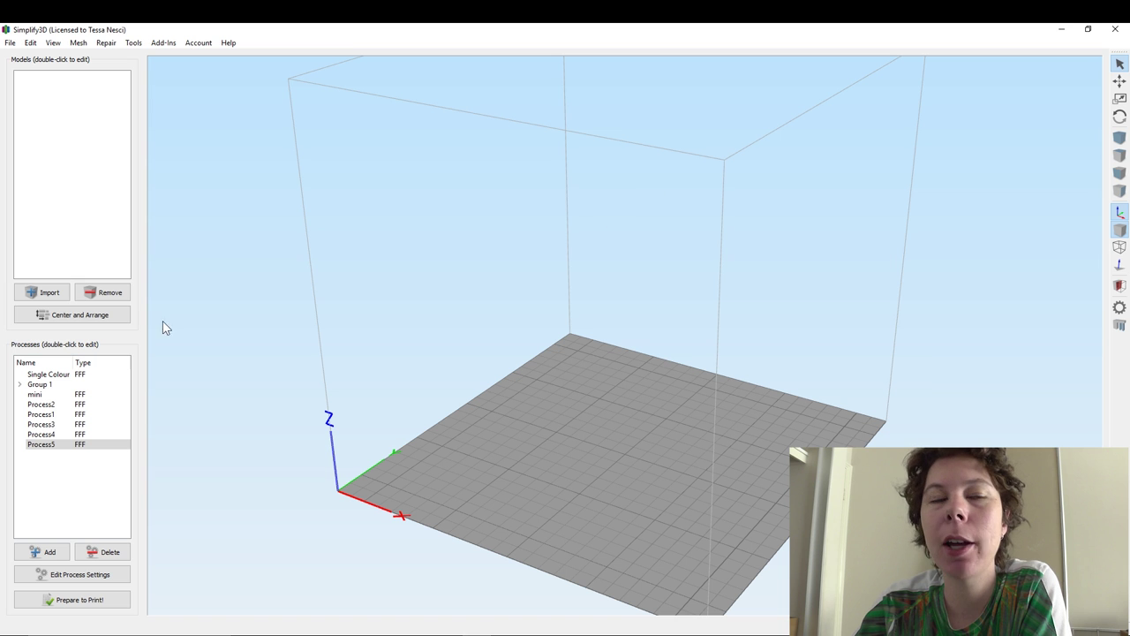
# Import charmander_starter_1gen_flowalistik from Downloads and view it from several angles, including below.
pyautogui.click(44, 292)
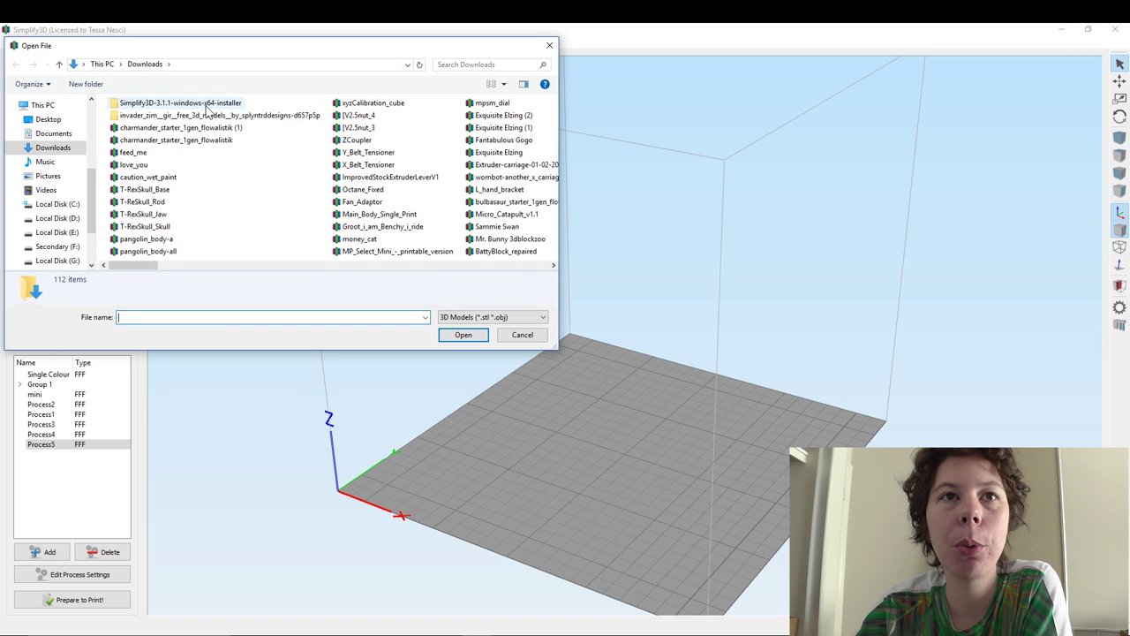
pyautogui.click(198, 142)
pyautogui.click(462, 335)
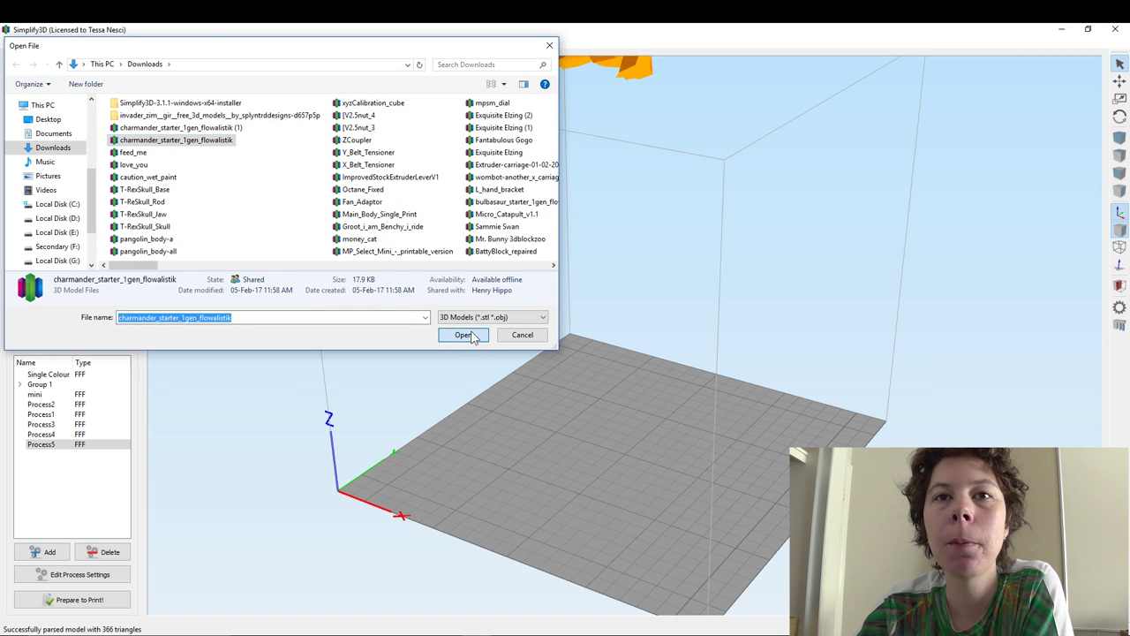
pyautogui.moveTo(748, 420); pyautogui.dragTo(637, 395)
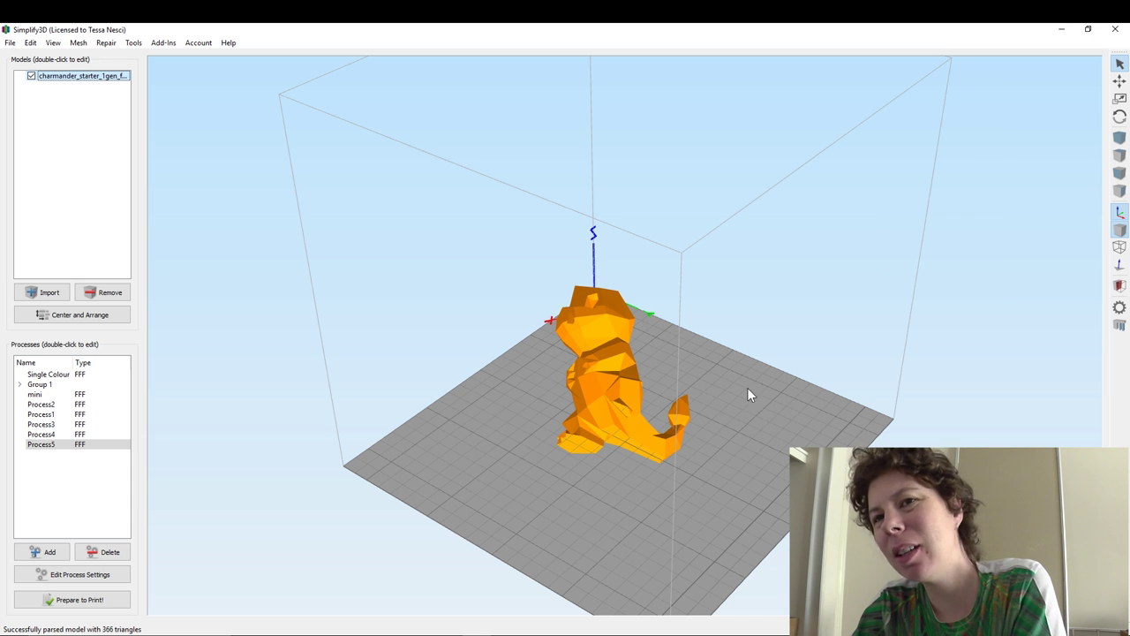
pyautogui.moveTo(710, 333)
pyautogui.mouseDown()
pyautogui.moveTo(719, 404)
pyautogui.moveTo(718, 306)
pyautogui.moveTo(787, 306)
pyautogui.moveTo(836, 373)
pyautogui.moveTo(833, 409)
pyautogui.moveTo(727, 333)
pyautogui.moveTo(610, 317)
pyautogui.moveTo(491, 334)
pyautogui.moveTo(503, 286)
pyautogui.mouseUp()
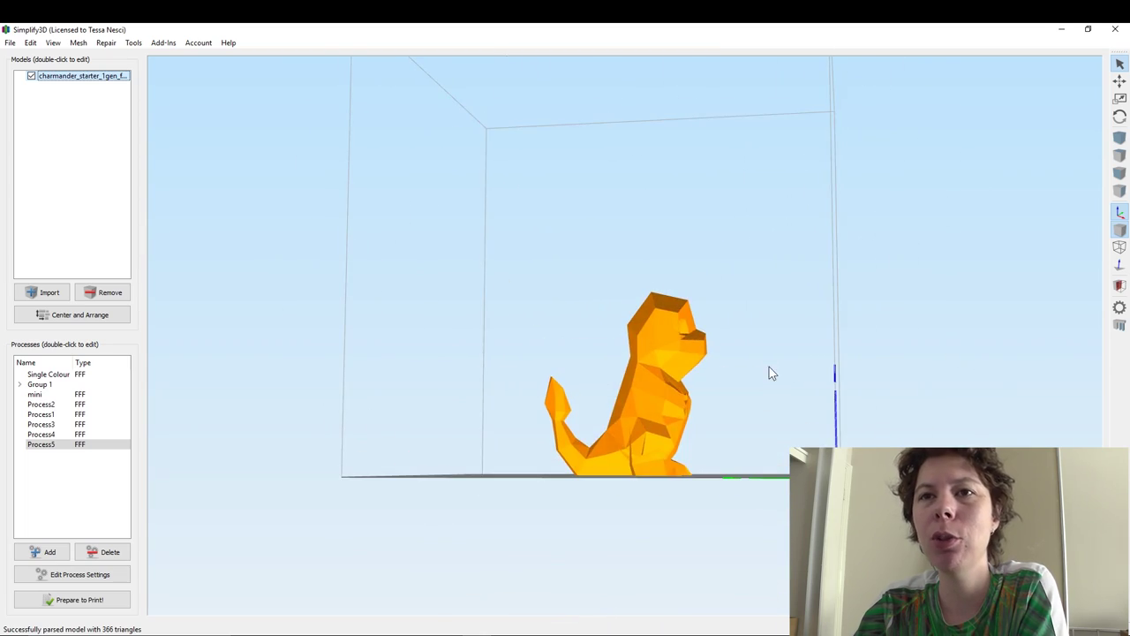
pyautogui.moveTo(769, 371)
pyautogui.mouseDown()
pyautogui.moveTo(739, 366)
pyautogui.moveTo(720, 446)
pyautogui.moveTo(655, 465)
pyautogui.moveTo(593, 414)
pyautogui.moveTo(589, 423)
pyautogui.moveTo(536, 397)
pyautogui.mouseUp()
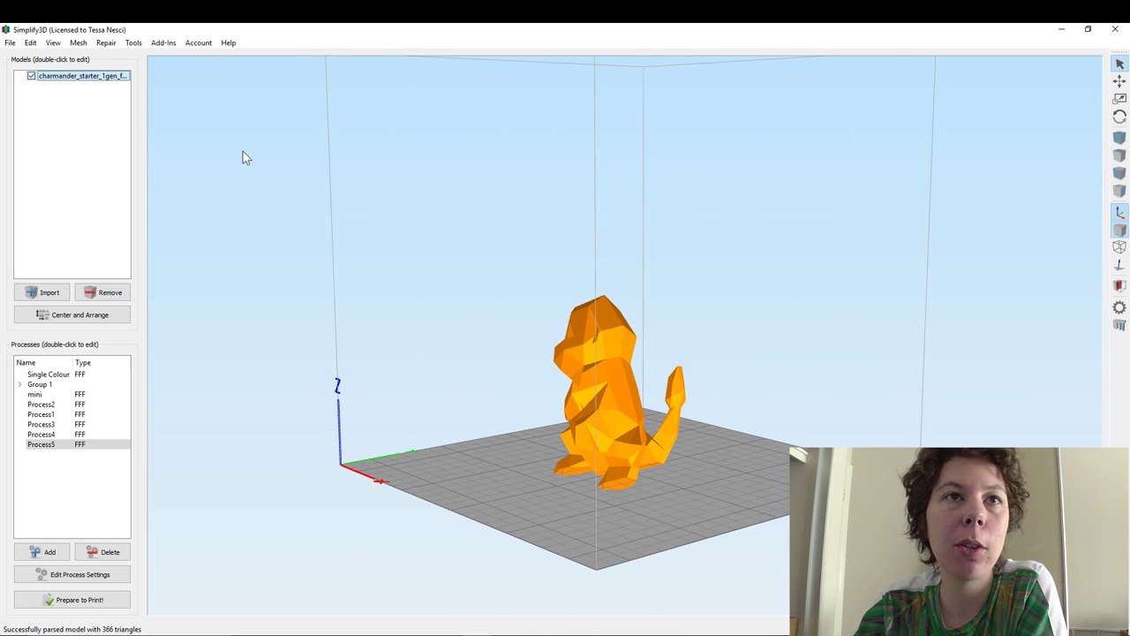
# Turn on Show Normals and orbit and zoom around Charmander to inspect the normal lines.
pyautogui.click(53, 44)
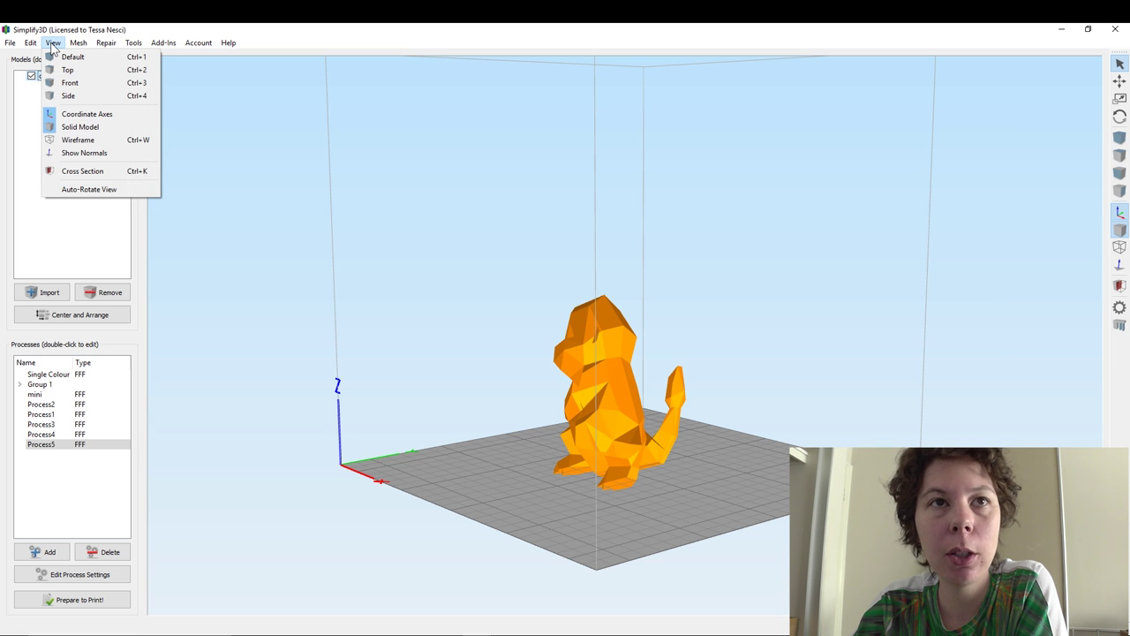
pyautogui.click(79, 156)
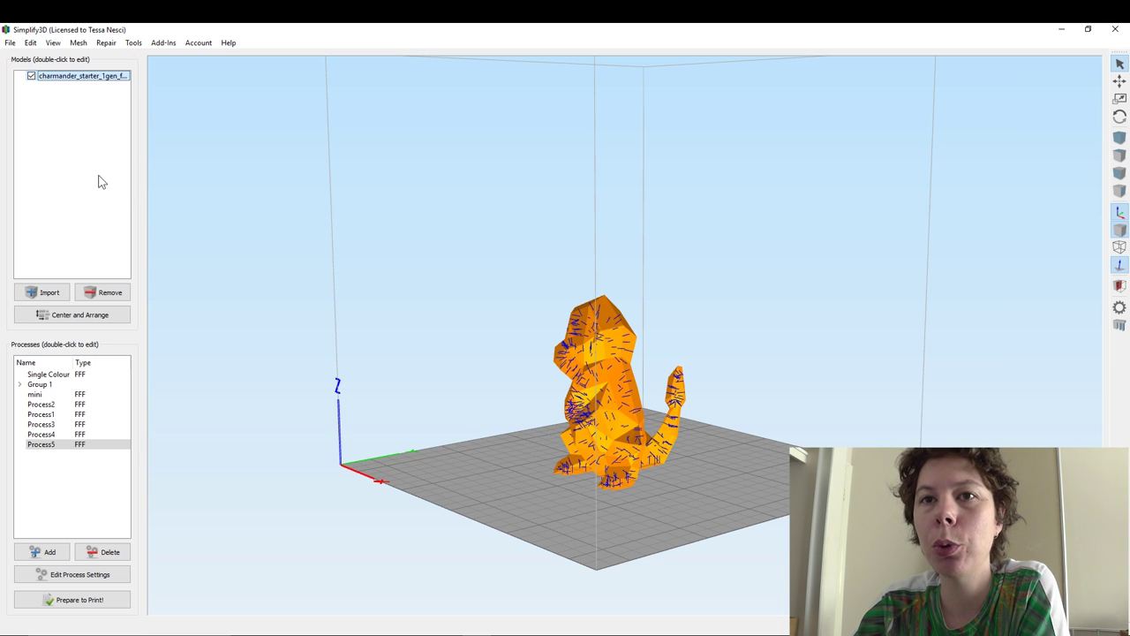
pyautogui.moveTo(526, 386)
pyautogui.mouseDown()
pyautogui.moveTo(548, 404)
pyautogui.moveTo(656, 350)
pyautogui.mouseUp()
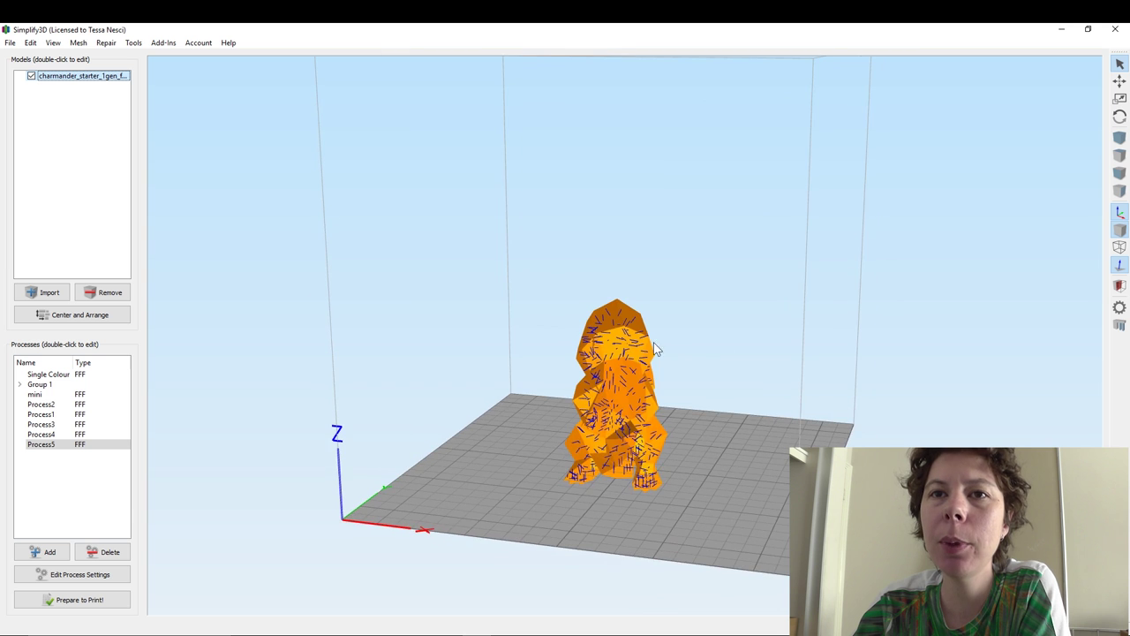
pyautogui.scroll(3, 690, 389)
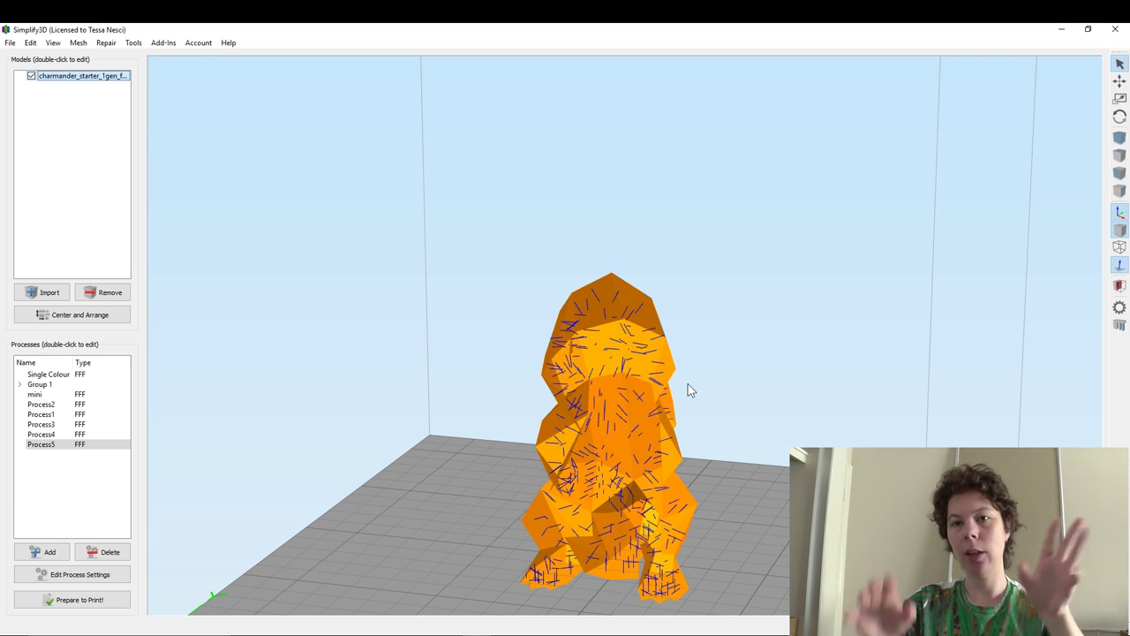
pyautogui.moveTo(698, 370)
pyautogui.mouseDown()
pyautogui.moveTo(721, 380)
pyautogui.moveTo(715, 391)
pyautogui.moveTo(709, 345)
pyautogui.moveTo(645, 329)
pyautogui.moveTo(615, 345)
pyautogui.mouseUp()
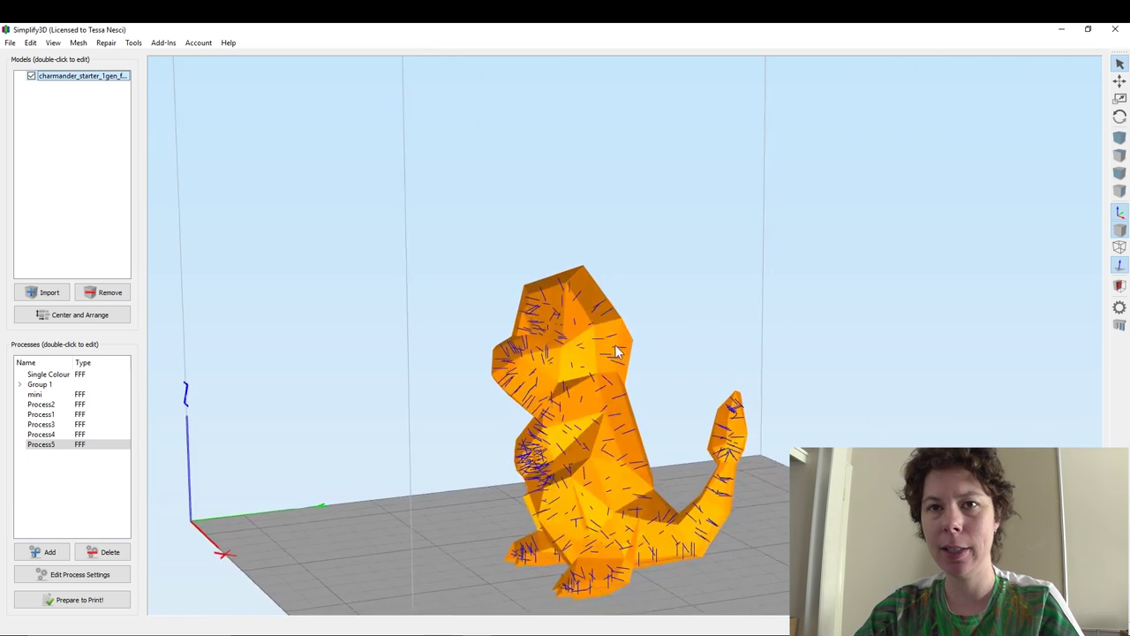
pyautogui.scroll(-3, 694, 299)
pyautogui.moveTo(694, 299)
pyautogui.mouseDown()
pyautogui.moveTo(688, 346)
pyautogui.moveTo(705, 360)
pyautogui.moveTo(724, 356)
pyautogui.mouseUp()
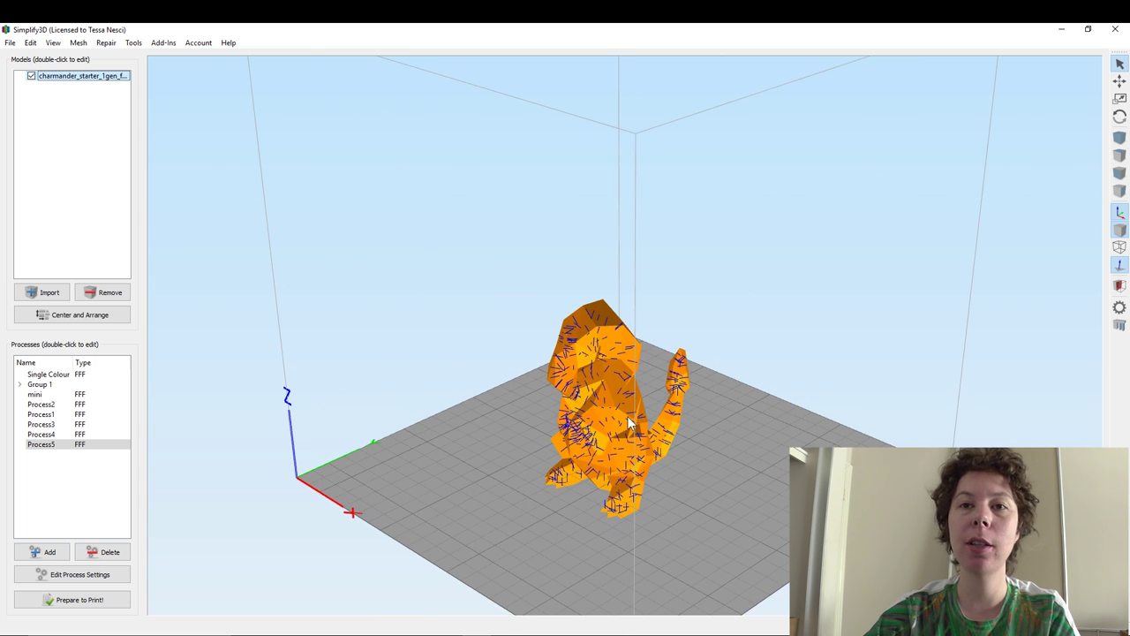
pyautogui.moveTo(569, 375); pyautogui.dragTo(537, 419)
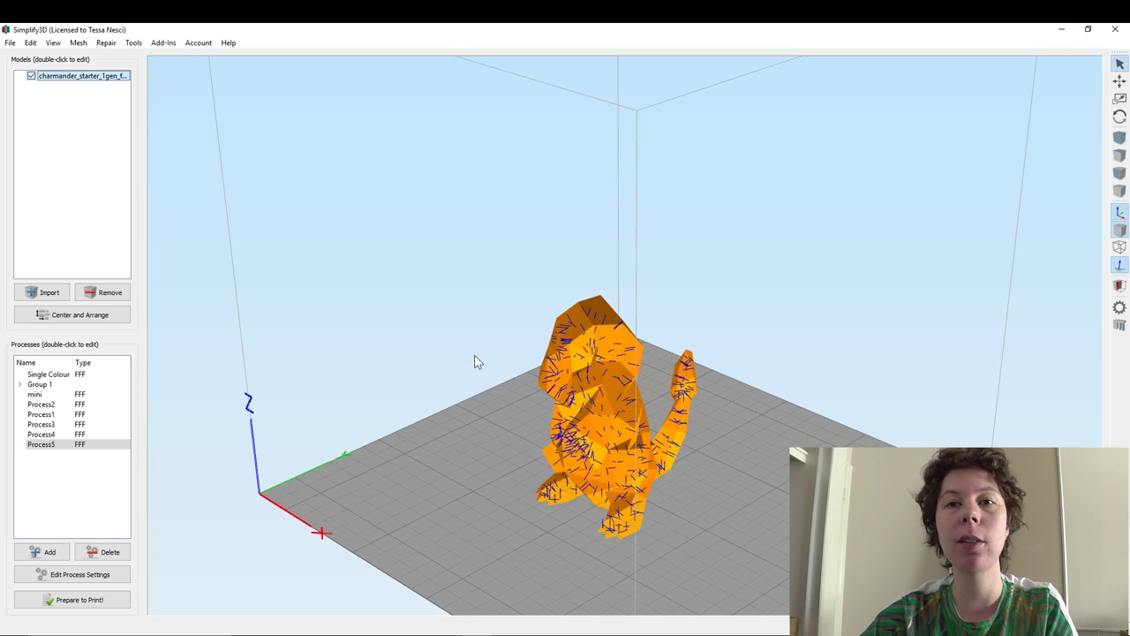
pyautogui.moveTo(474, 361)
pyautogui.mouseDown()
pyautogui.moveTo(503, 439)
pyautogui.moveTo(522, 378)
pyautogui.moveTo(496, 353)
pyautogui.moveTo(487, 360)
pyautogui.mouseUp()
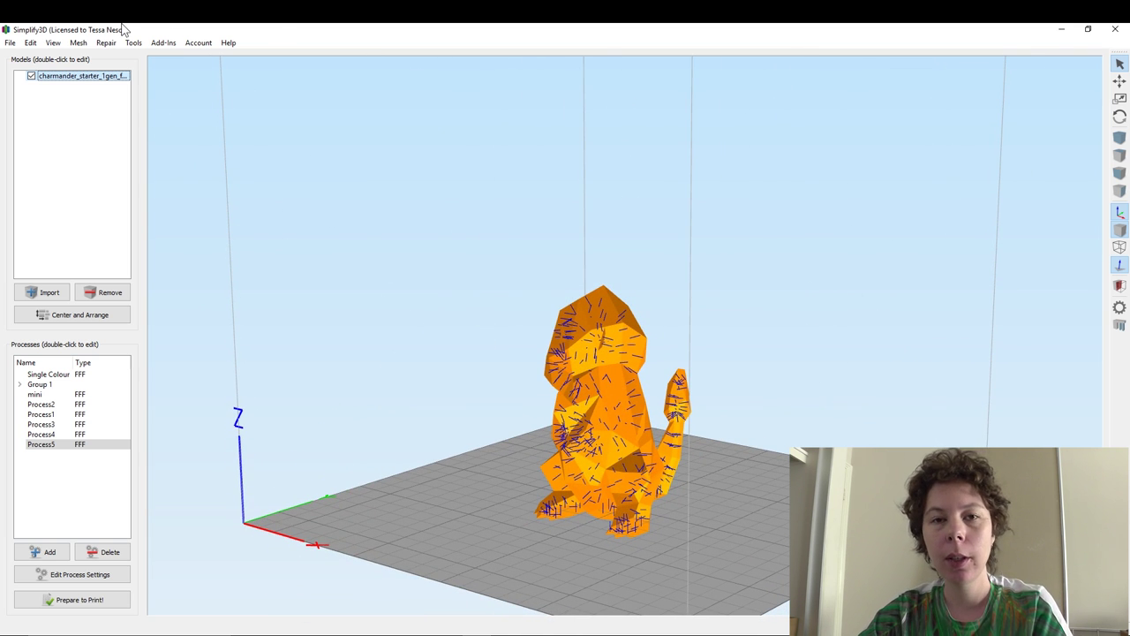
pyautogui.moveTo(321, 294)
pyautogui.mouseDown()
pyautogui.moveTo(318, 270)
pyautogui.moveTo(307, 298)
pyautogui.mouseUp()
# Flip the surface orientation of the Charmander mesh, then check the repaired model from front and tail.
pyautogui.click(106, 42)
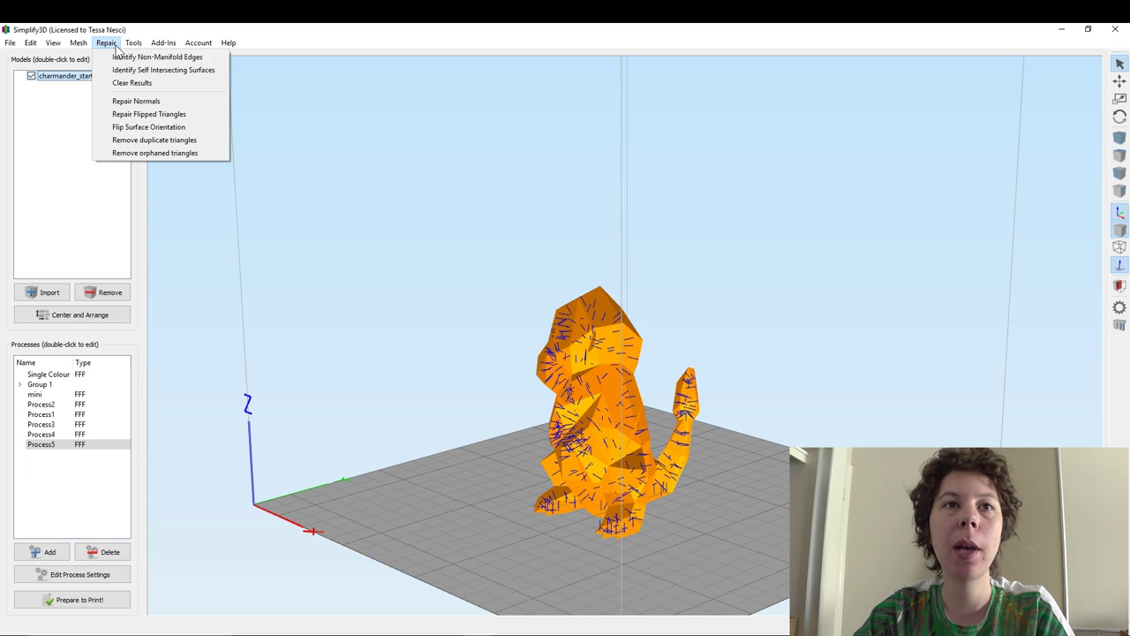
pyautogui.click(169, 129)
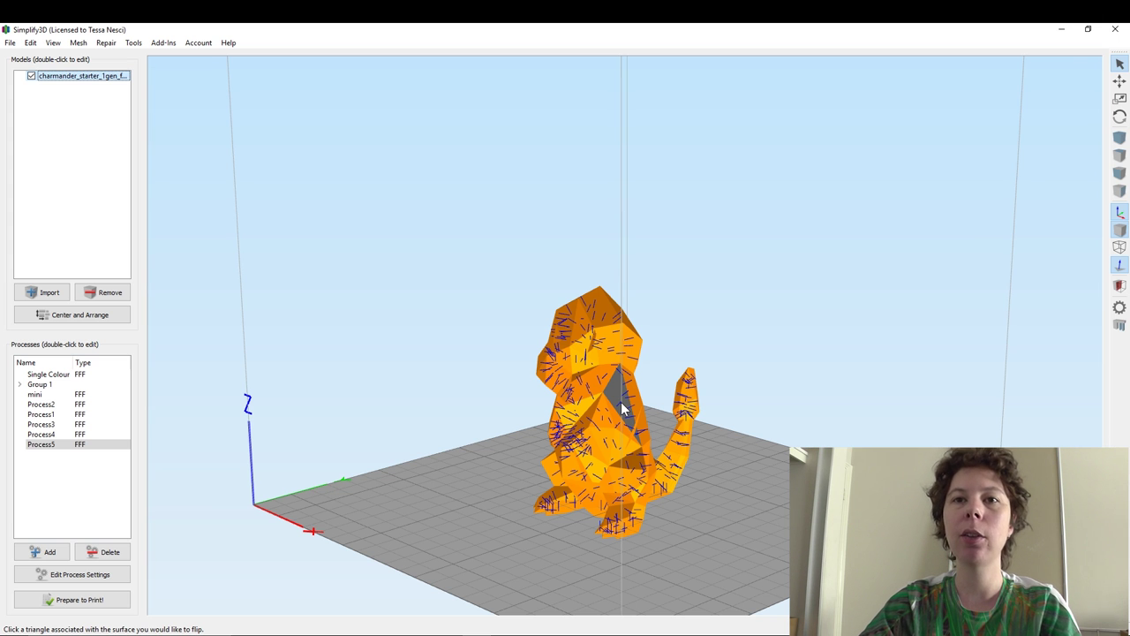
pyautogui.click(615, 431)
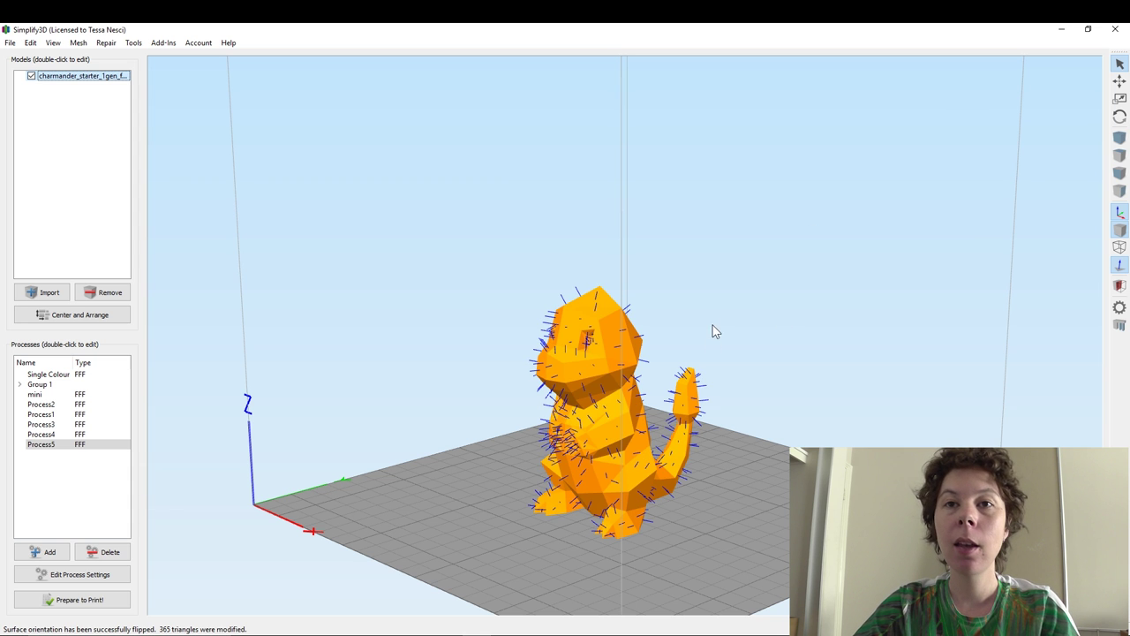
pyautogui.moveTo(668, 341)
pyautogui.mouseDown()
pyautogui.moveTo(697, 346)
pyautogui.moveTo(736, 272)
pyautogui.moveTo(755, 322)
pyautogui.moveTo(726, 354)
pyautogui.mouseUp()
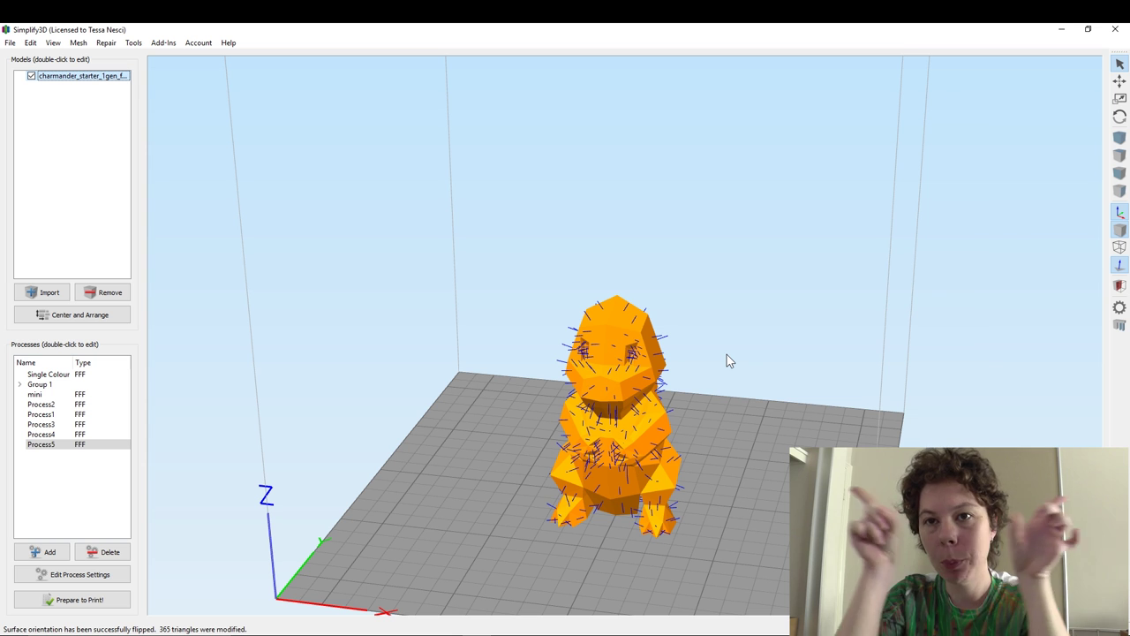
pyautogui.moveTo(727, 360)
pyautogui.mouseDown()
pyautogui.moveTo(747, 365)
pyautogui.moveTo(689, 330)
pyautogui.mouseUp()
# Turn off Show Normals, orbit around the solid Charmander, and return to the front view.
pyautogui.click(104, 43)
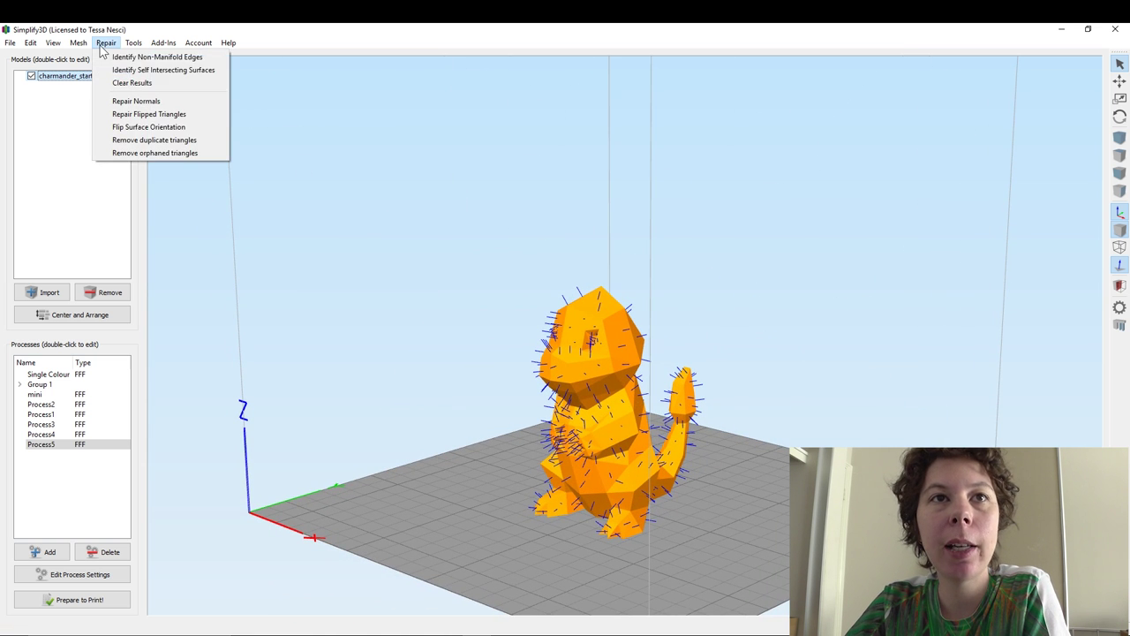
pyautogui.moveTo(53, 42)
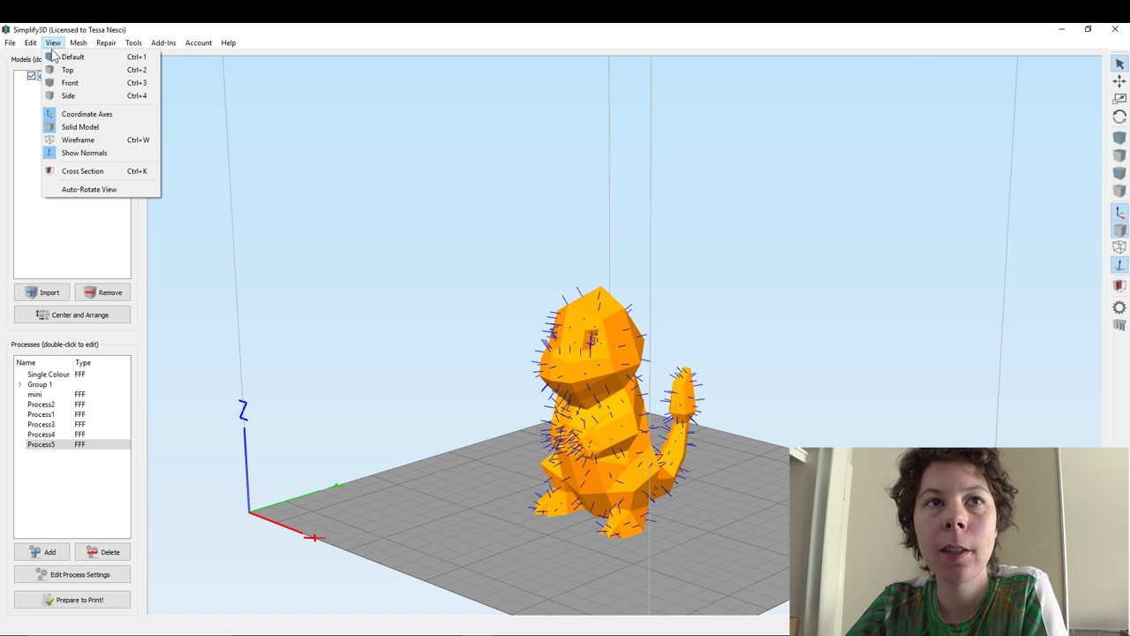
pyautogui.click(75, 154)
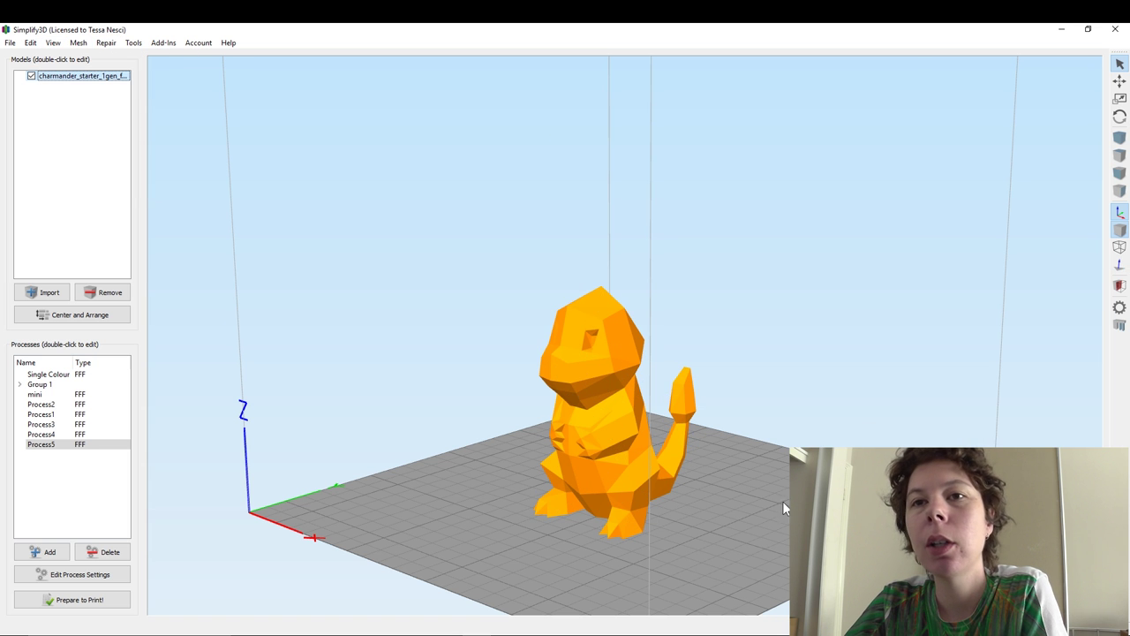
pyautogui.moveTo(783, 504); pyautogui.dragTo(769, 503)
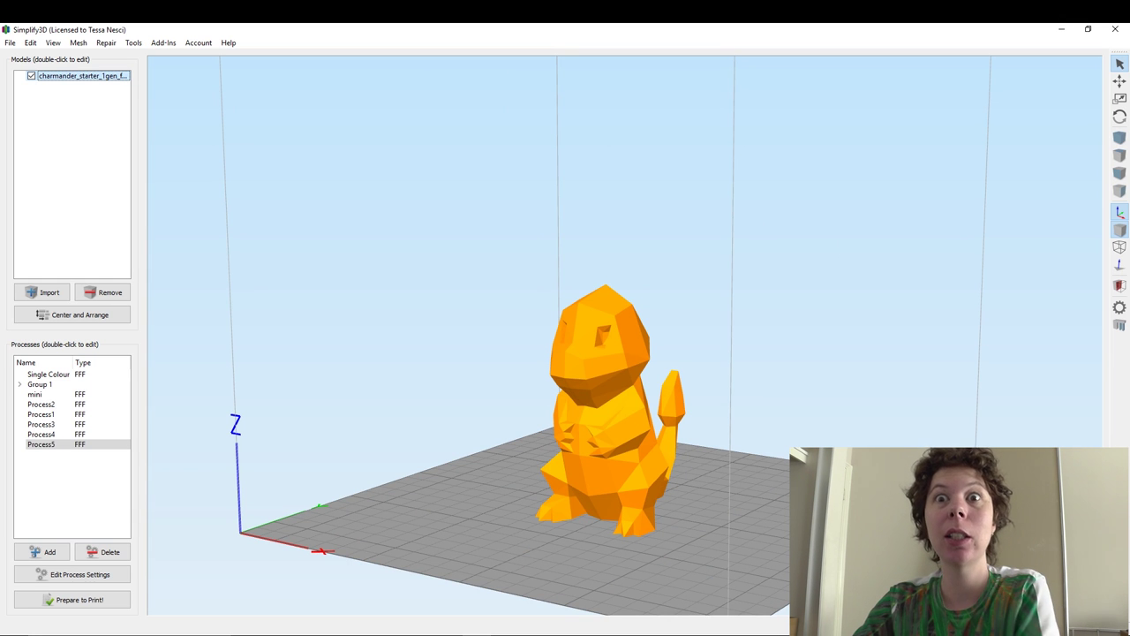
pyautogui.moveTo(778, 499)
pyautogui.mouseDown()
pyautogui.moveTo(681, 528)
pyautogui.moveTo(707, 554)
pyautogui.moveTo(732, 537)
pyautogui.mouseUp()
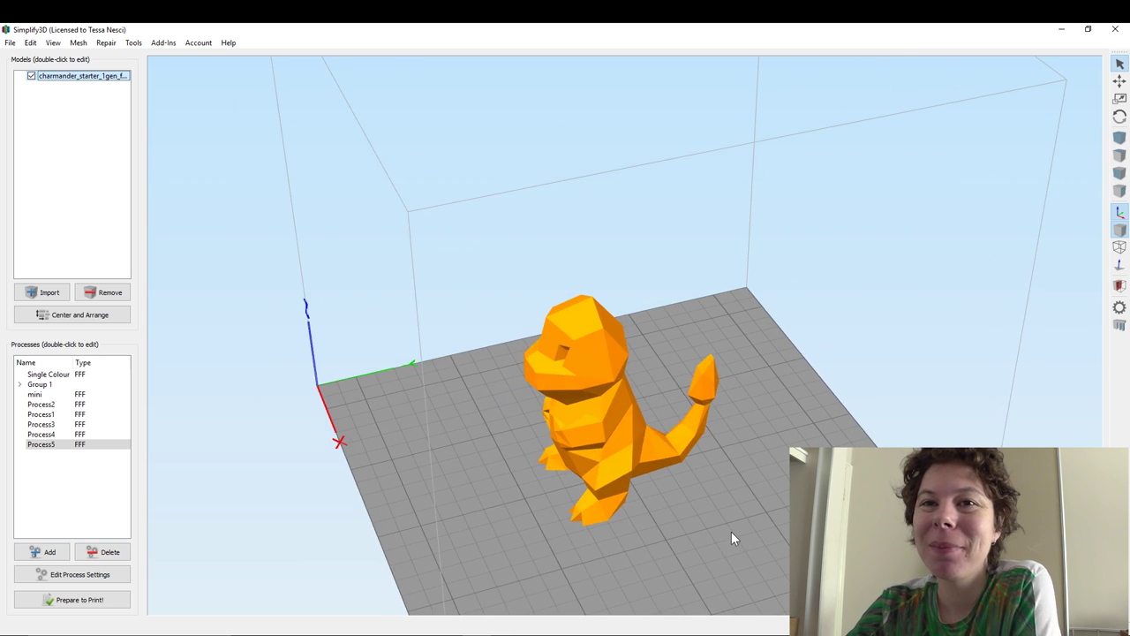
pyautogui.moveTo(622, 342)
pyautogui.mouseDown()
pyautogui.moveTo(628, 300)
pyautogui.moveTo(510, 343)
pyautogui.moveTo(540, 367)
pyautogui.moveTo(574, 305)
pyautogui.moveTo(670, 300)
pyautogui.mouseUp()
pyautogui.moveTo(475, 463)
pyautogui.mouseDown()
pyautogui.moveTo(465, 442)
pyautogui.moveTo(614, 421)
pyautogui.mouseUp()
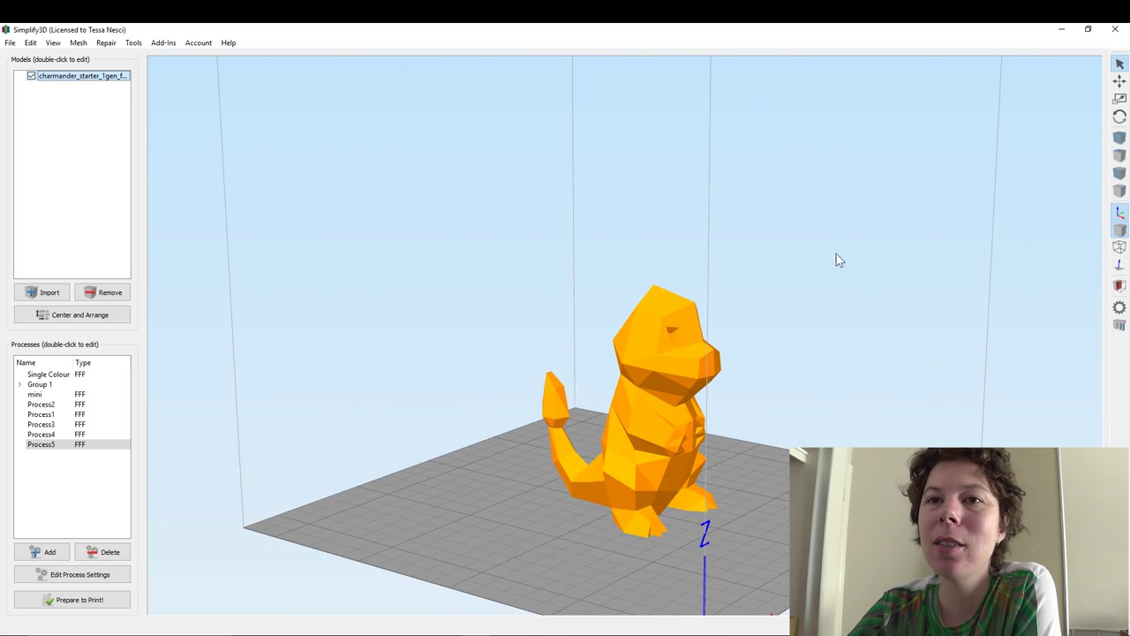
pyautogui.press('f')
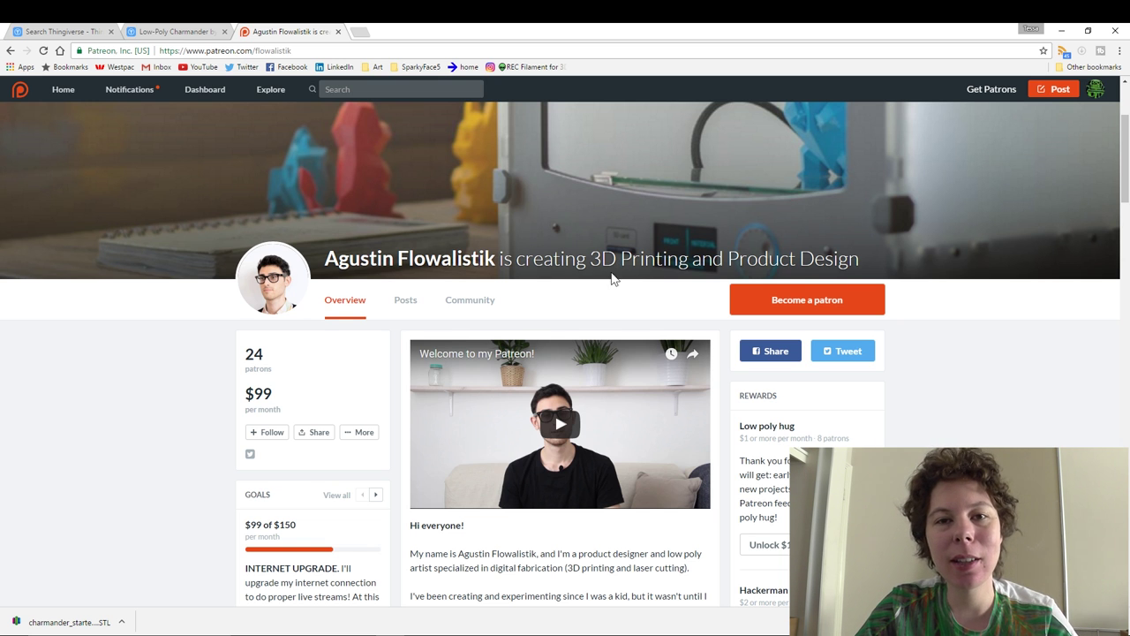
# Scroll the designer's Patreon page through the introduction, funding goal and reward tiers to Tea Time.
pyautogui.scroll(-2, 614, 280)
pyautogui.scroll(-1, 608, 260)
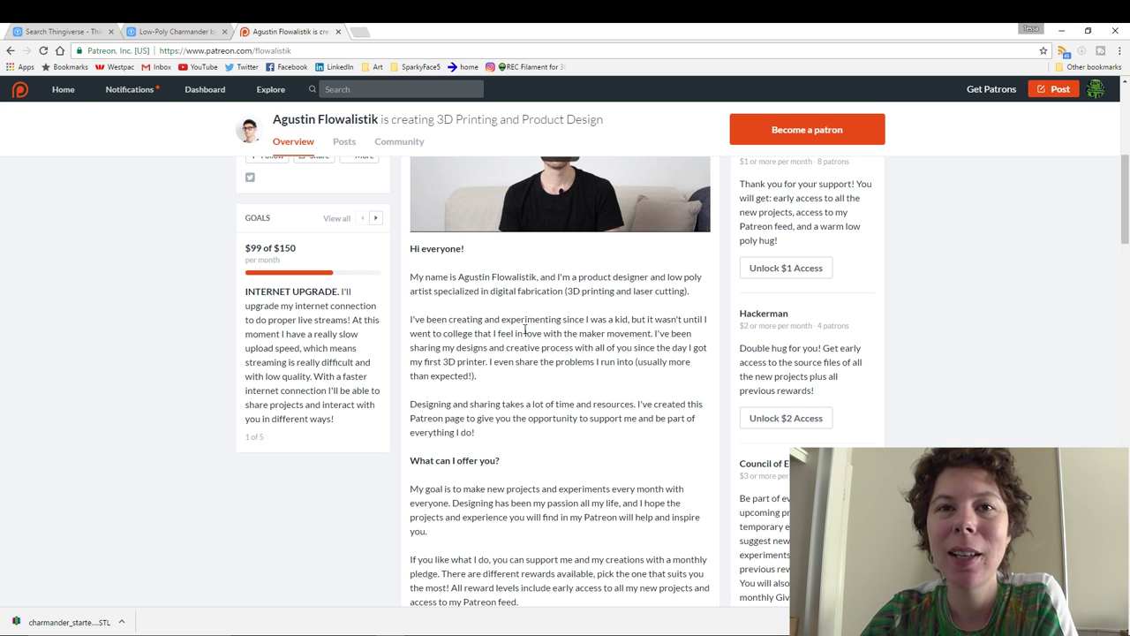
pyautogui.scroll(3, 526, 329)
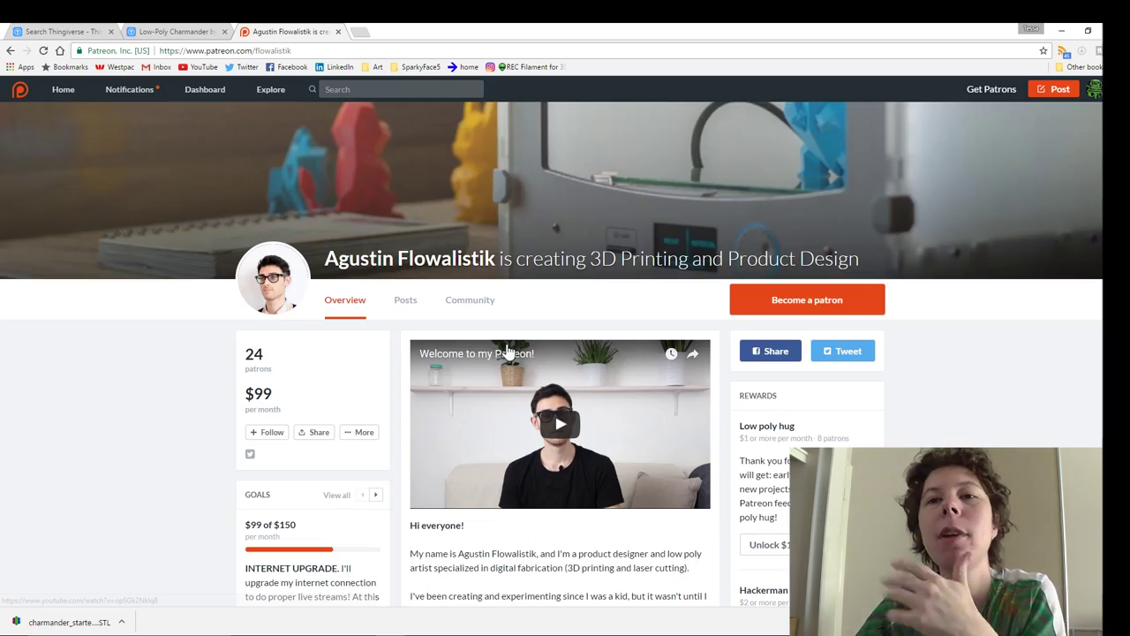
pyautogui.scroll(-1, 390, 371)
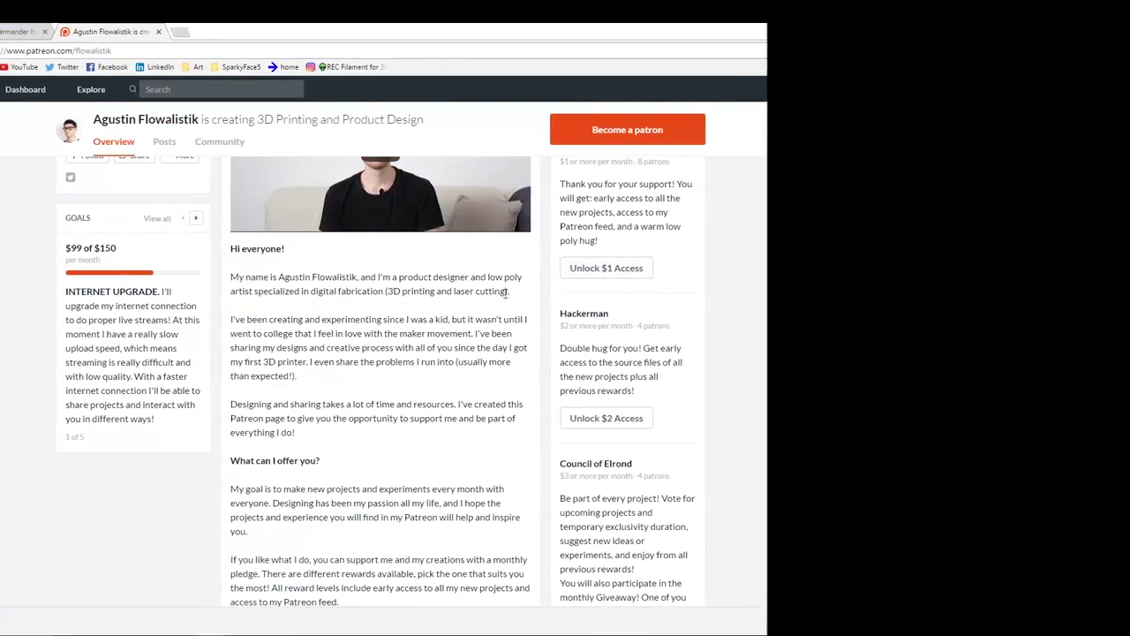
pyautogui.scroll(1, 426, 357)
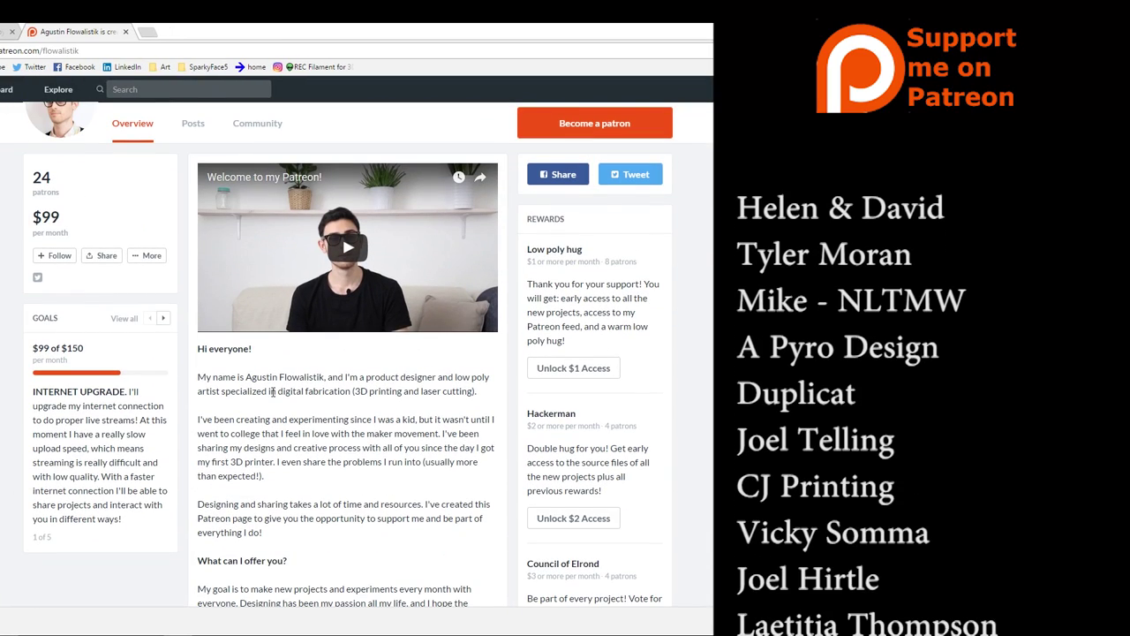
pyautogui.scroll(-2, 353, 378)
pyautogui.scroll(-1, 353, 362)
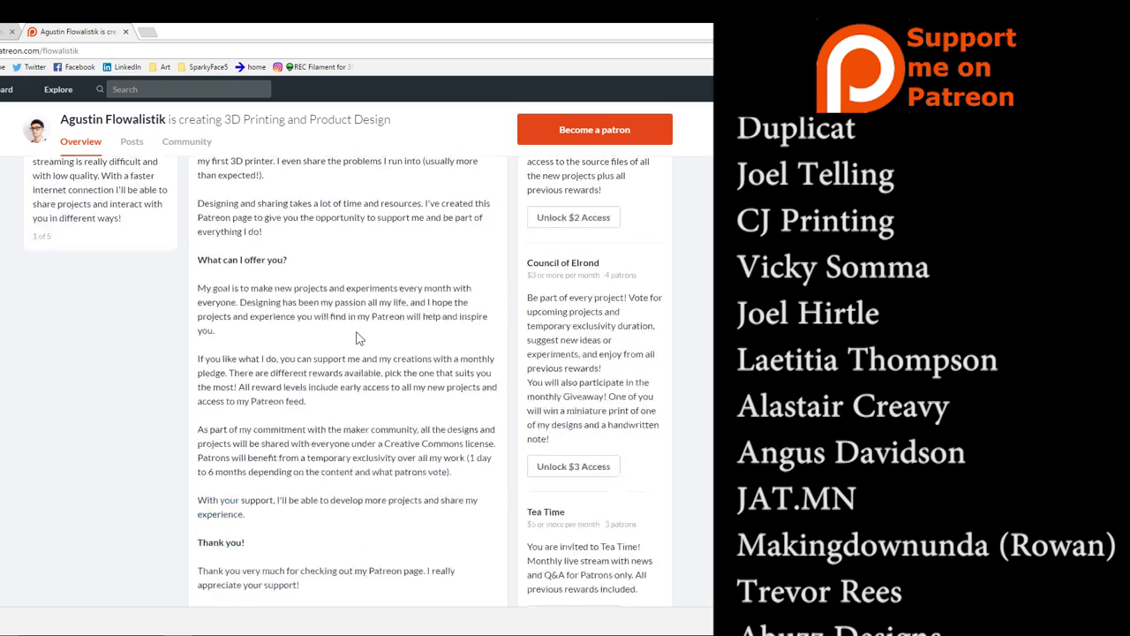